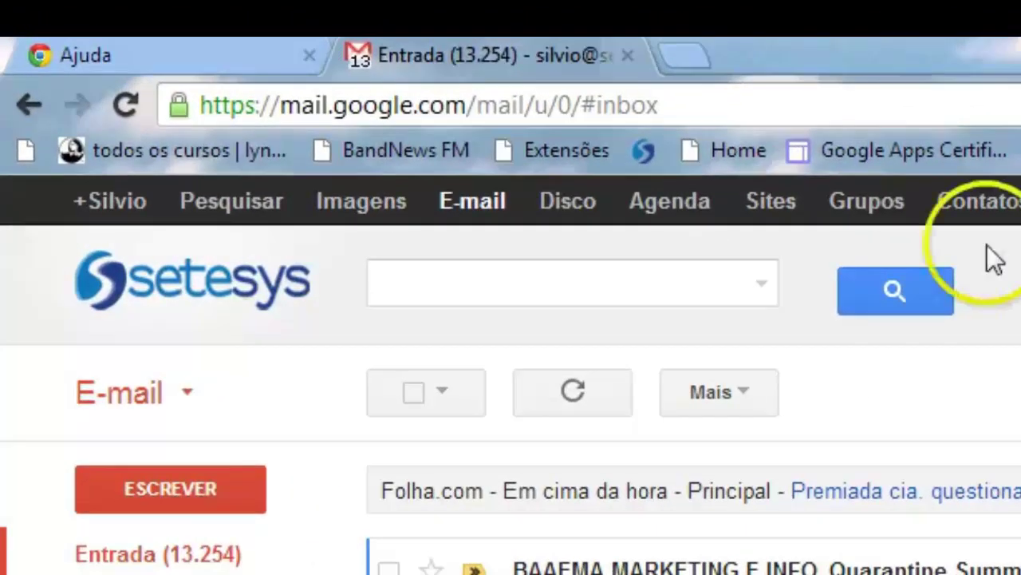
- Go to Google Drive and open the Cifras spreadsheet listed in Meu disco
click(562, 204)
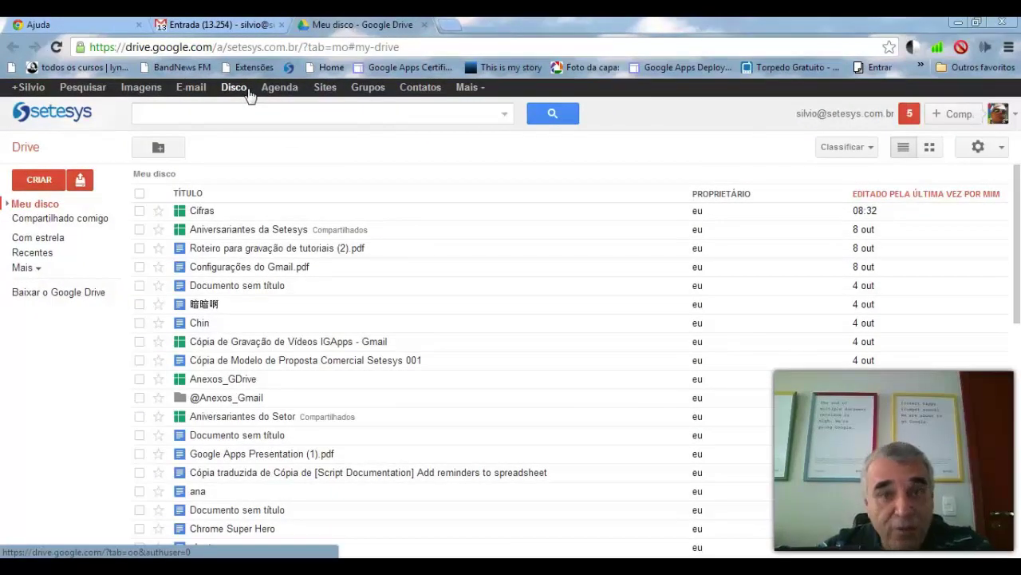
click(203, 211)
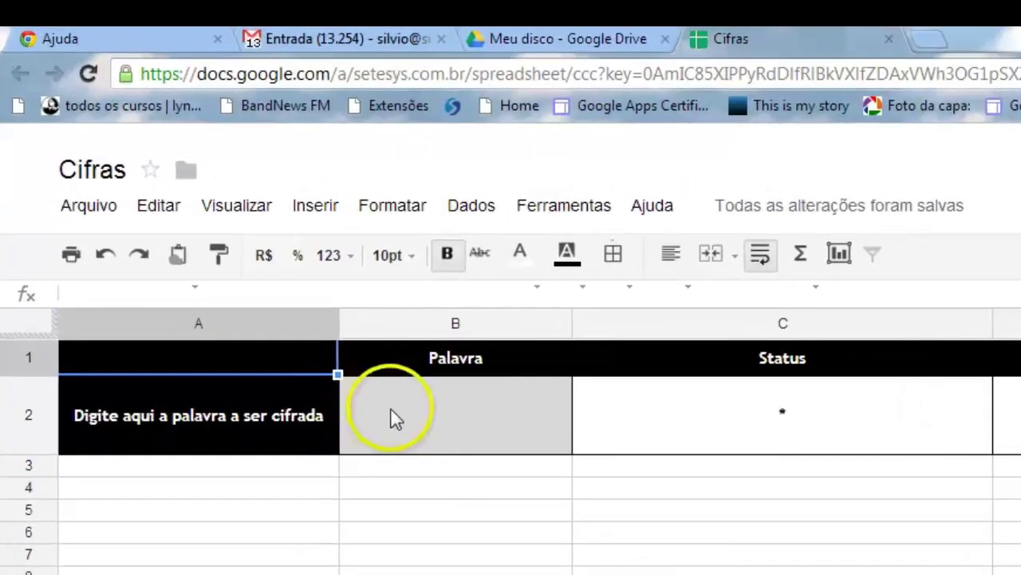
- Enter 'Informatica' in Entrada!B2, then view its cipher 'Pumvyth{pjh' on the Cifra sheet
click(297, 310)
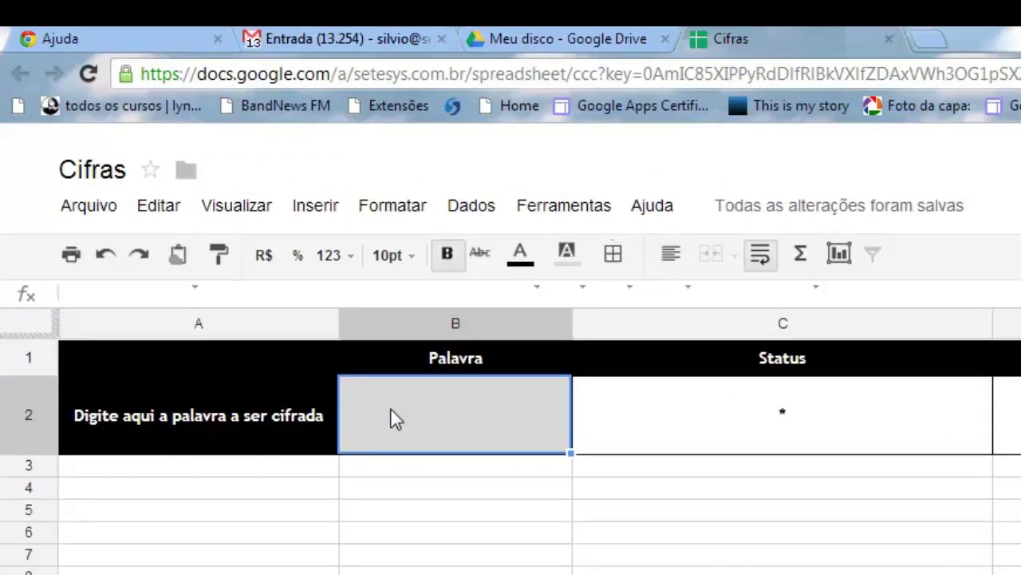
text(In)
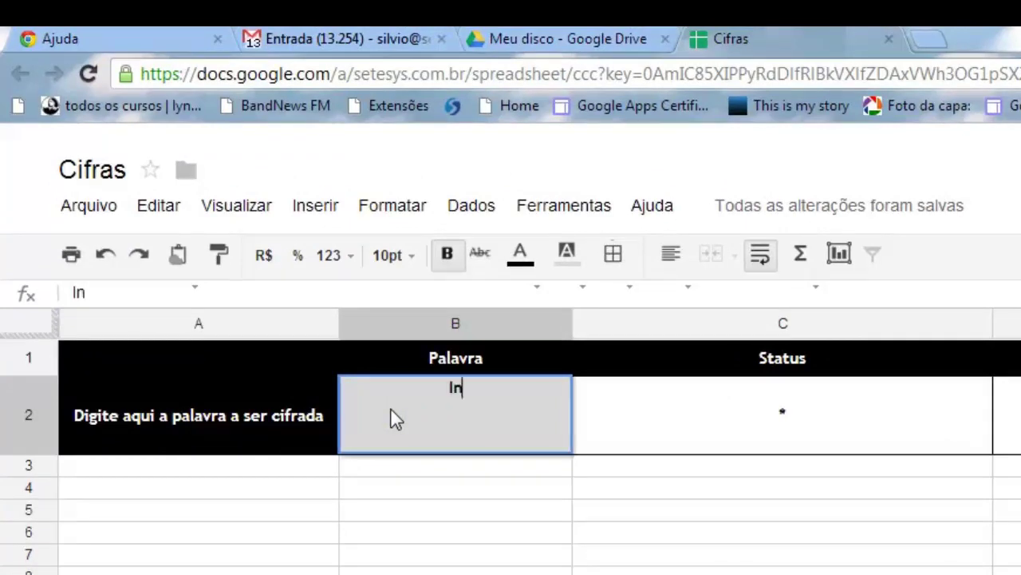
text(formatica)
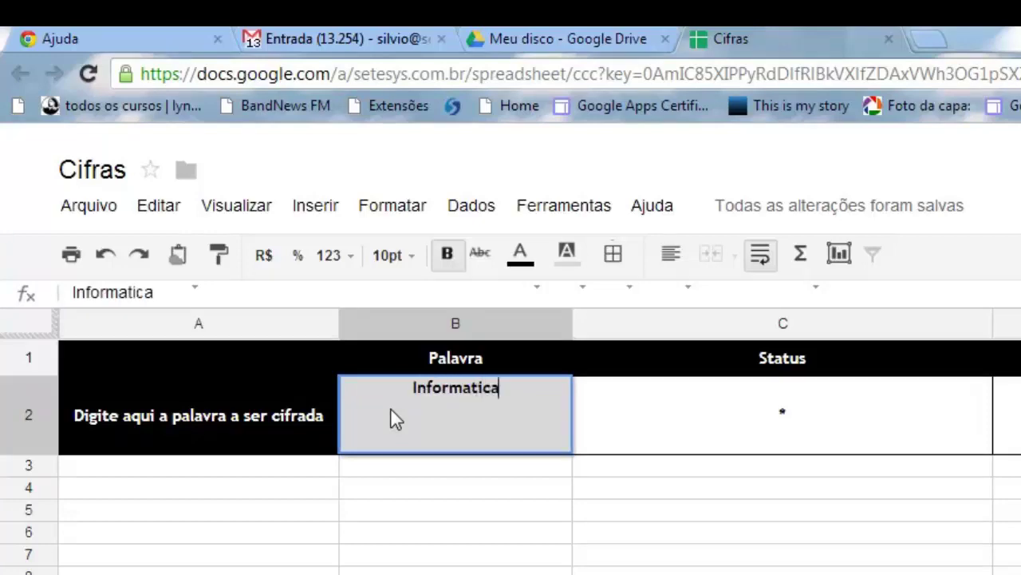
key(Return)
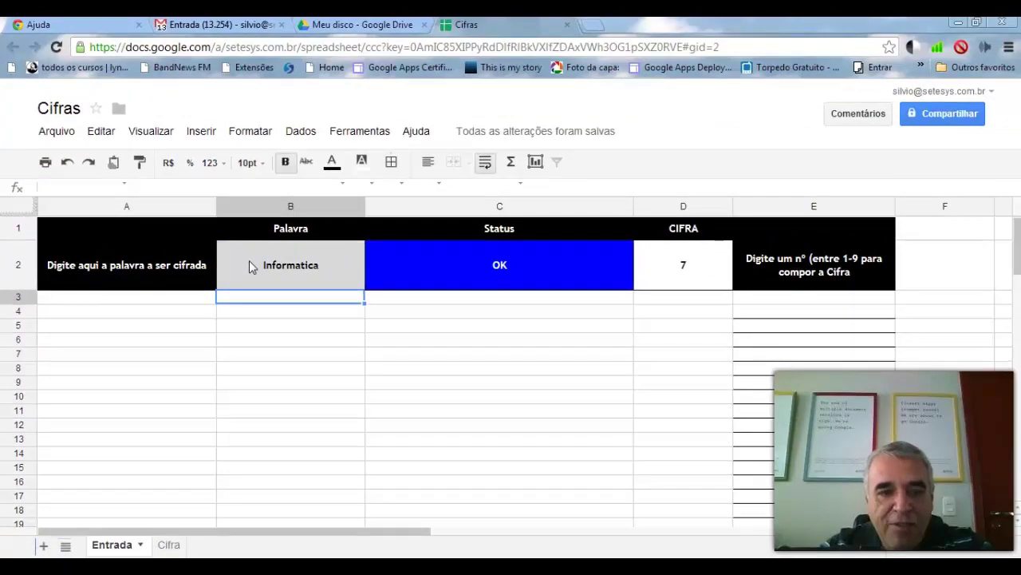
click(163, 545)
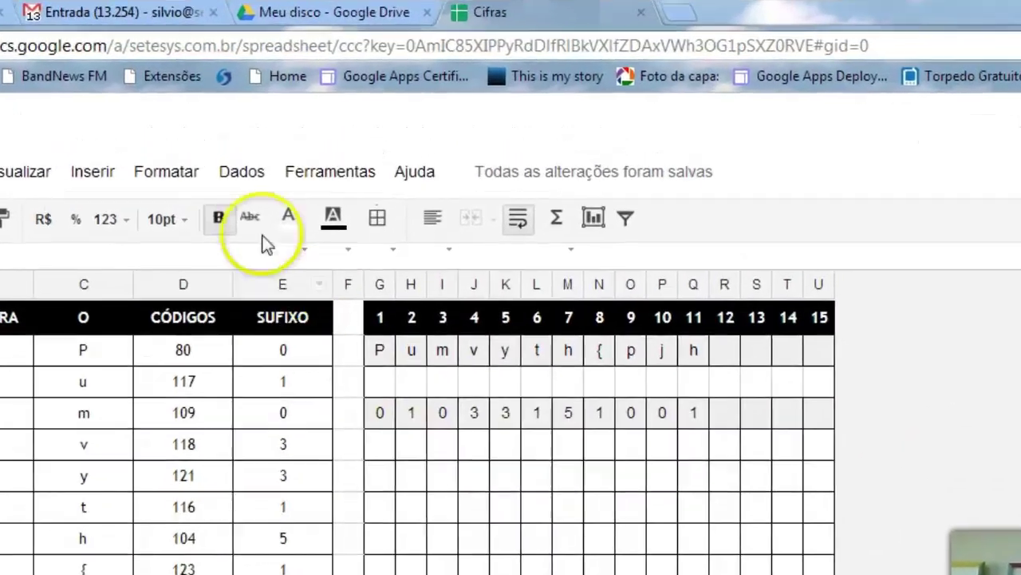
- Bring up the Proteger página dialog from the Cifra tab's menu
click(252, 172)
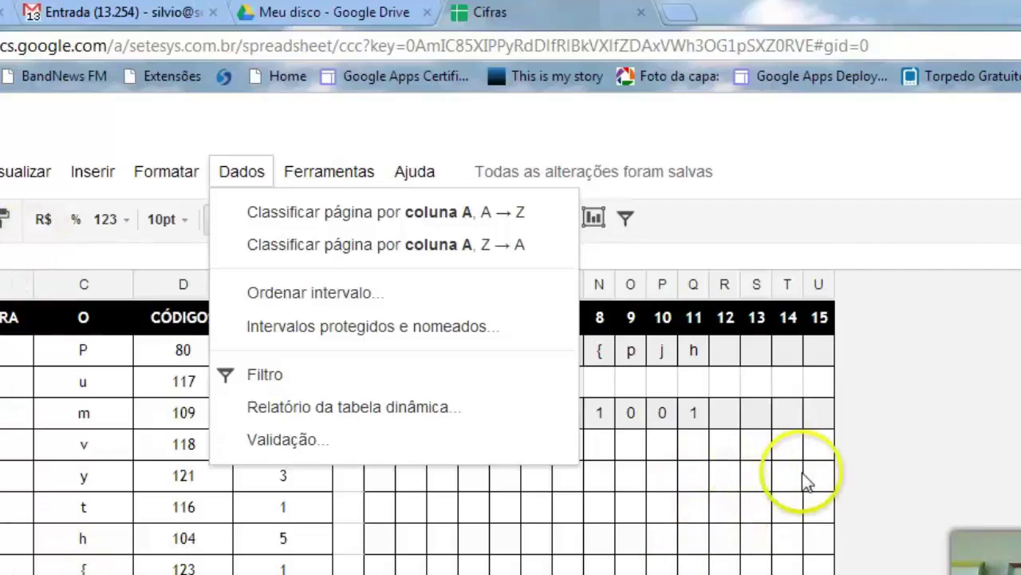
click(880, 447)
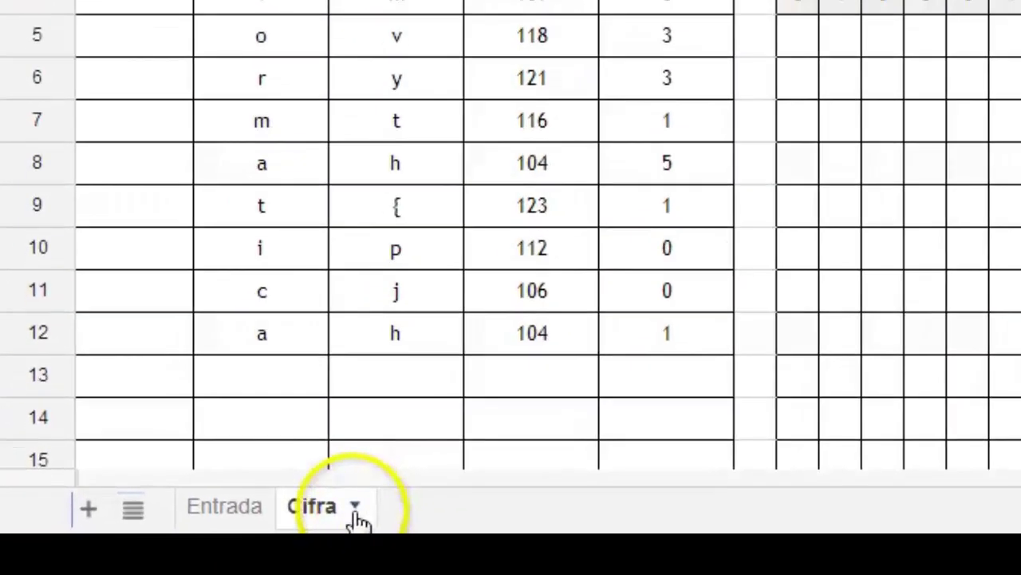
click(355, 513)
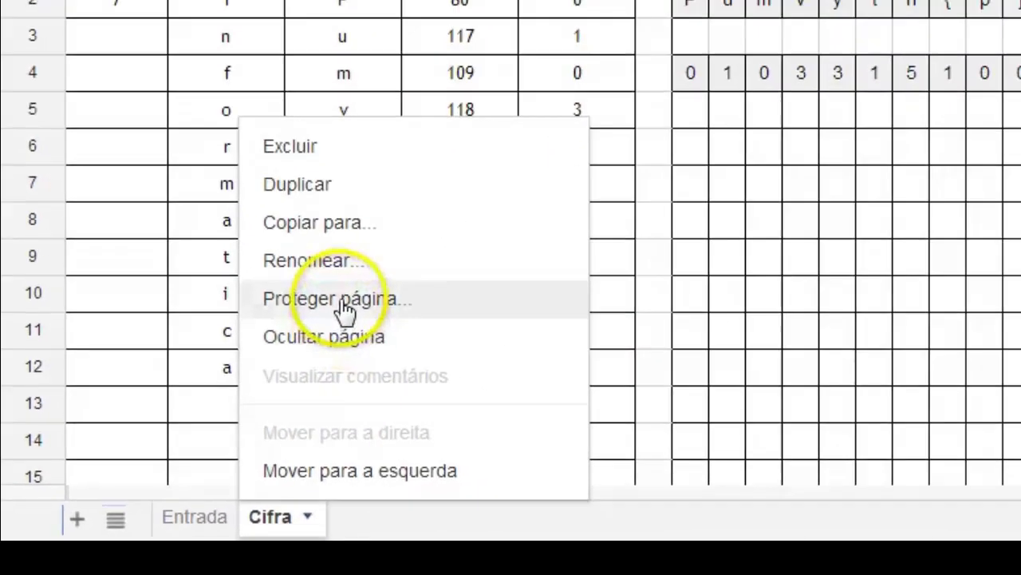
click(447, 254)
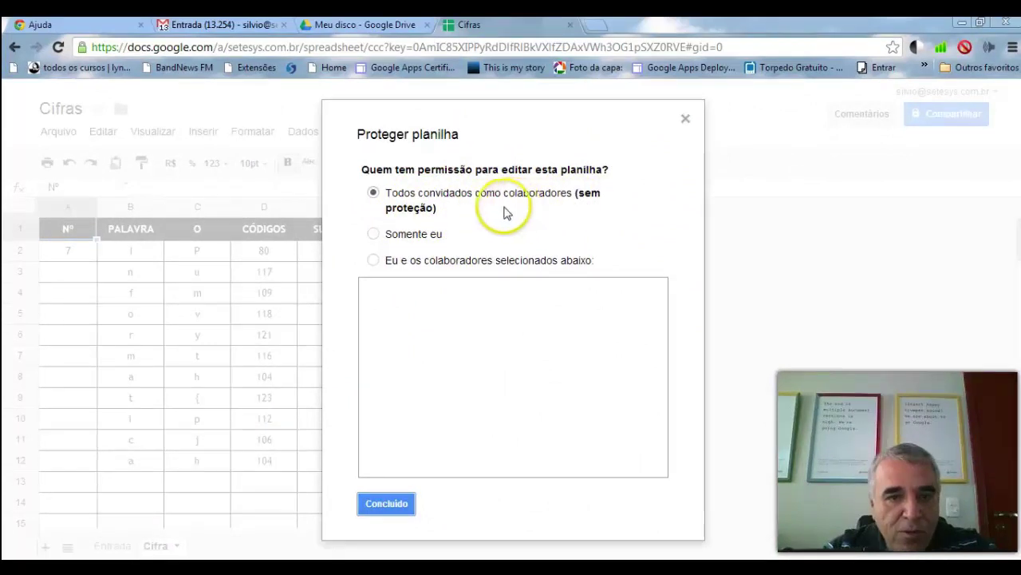
- Protect the Cifra sheet with 'Somente eu' so only the owner can edit
click(372, 236)
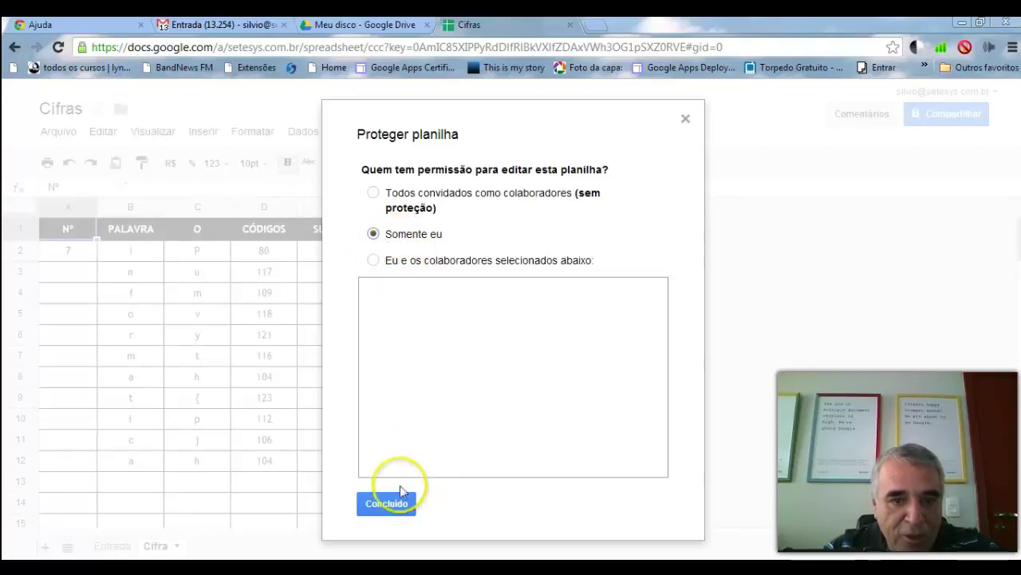
click(390, 504)
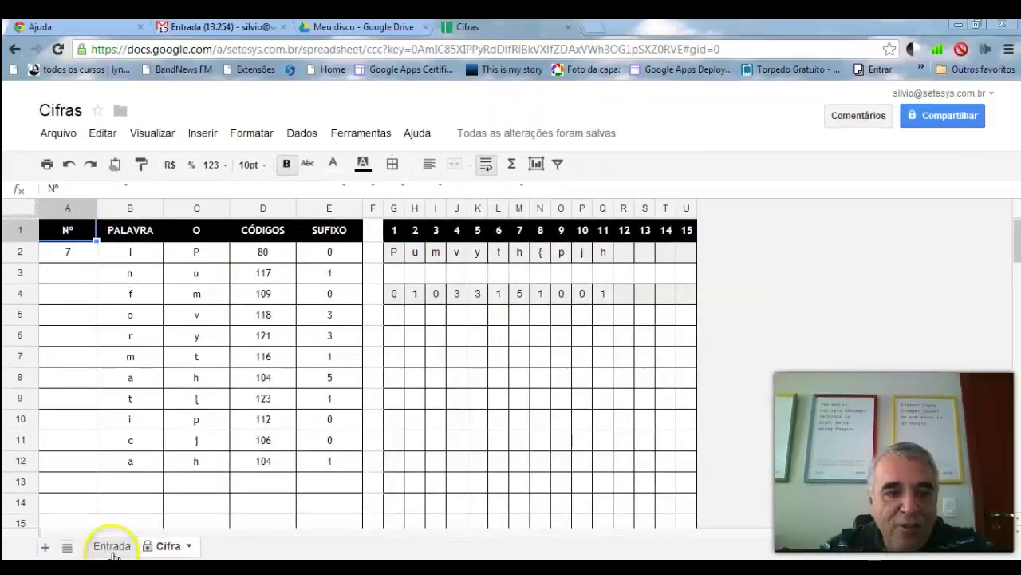
- Return to the Entrada sheet, where Informatica shows Status OK and CIFRA 7, and open Dados
click(343, 487)
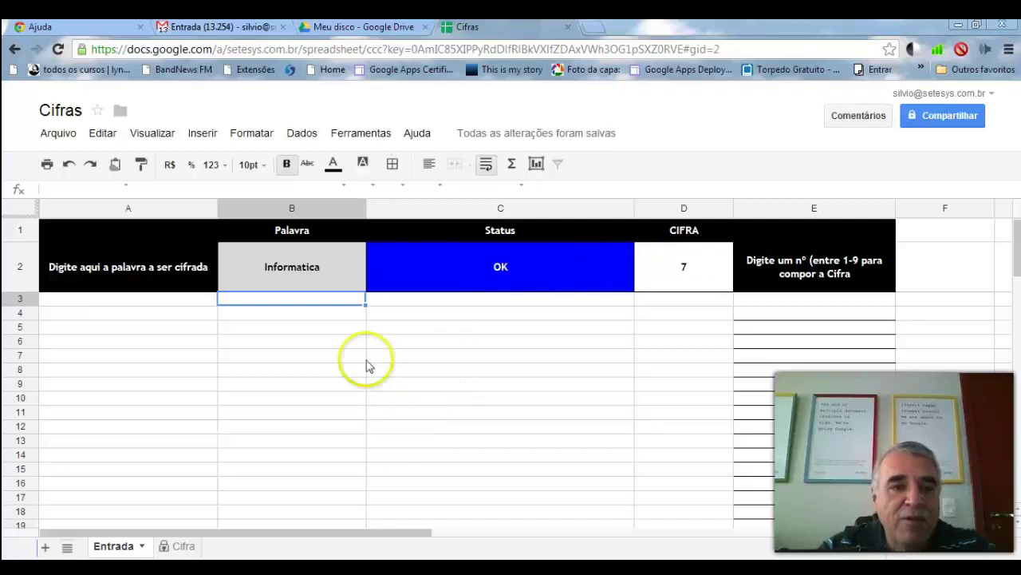
click(303, 134)
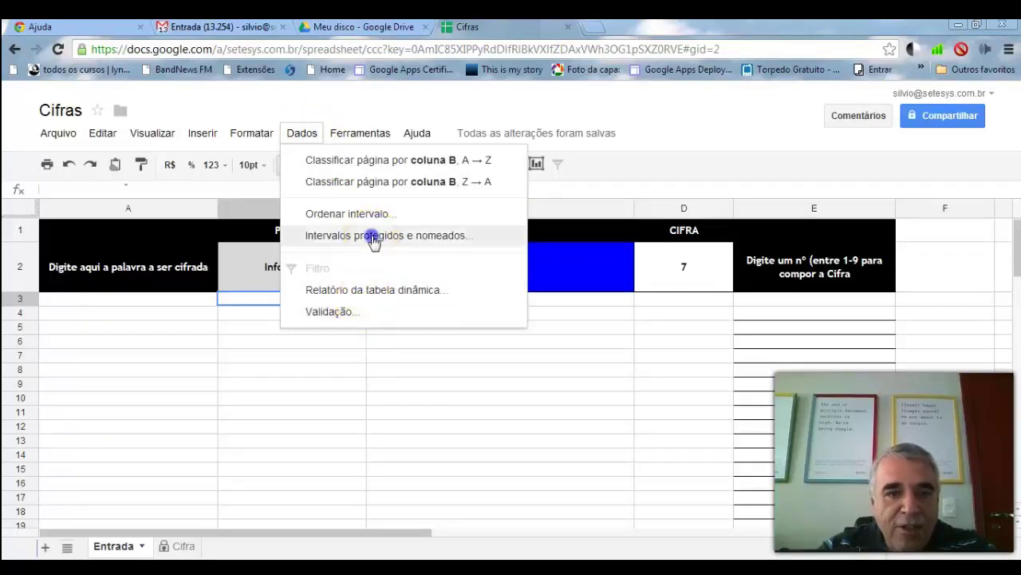
- Add protected range Intervalo001 covering Entrada!C2:D2, editable only by the owner
click(372, 237)
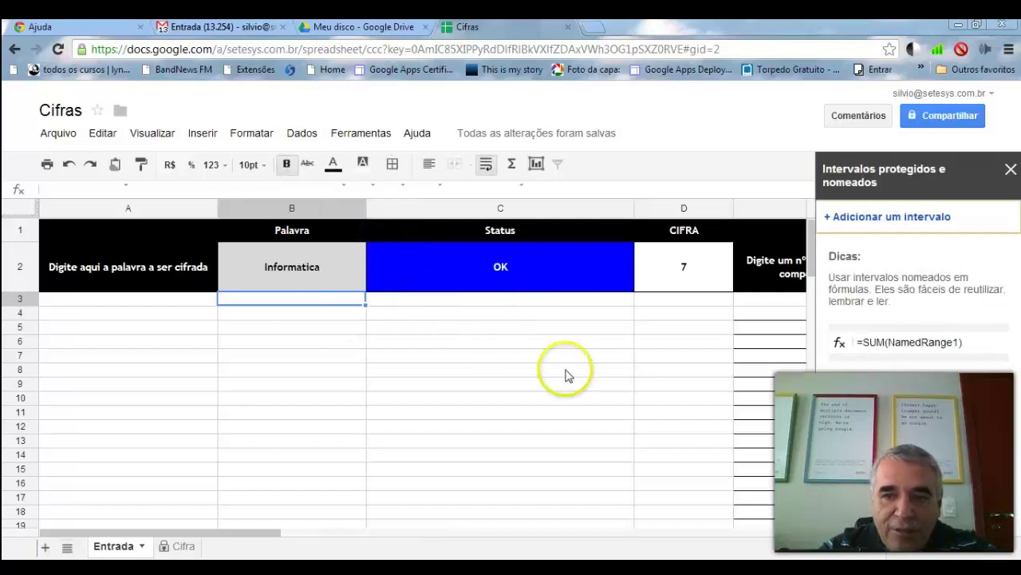
click(899, 221)
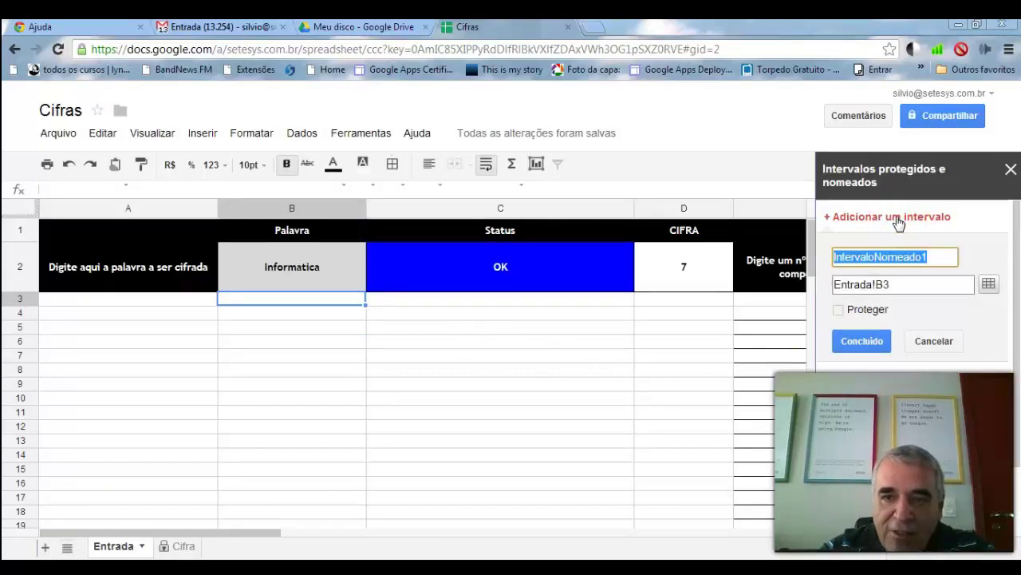
click(989, 286)
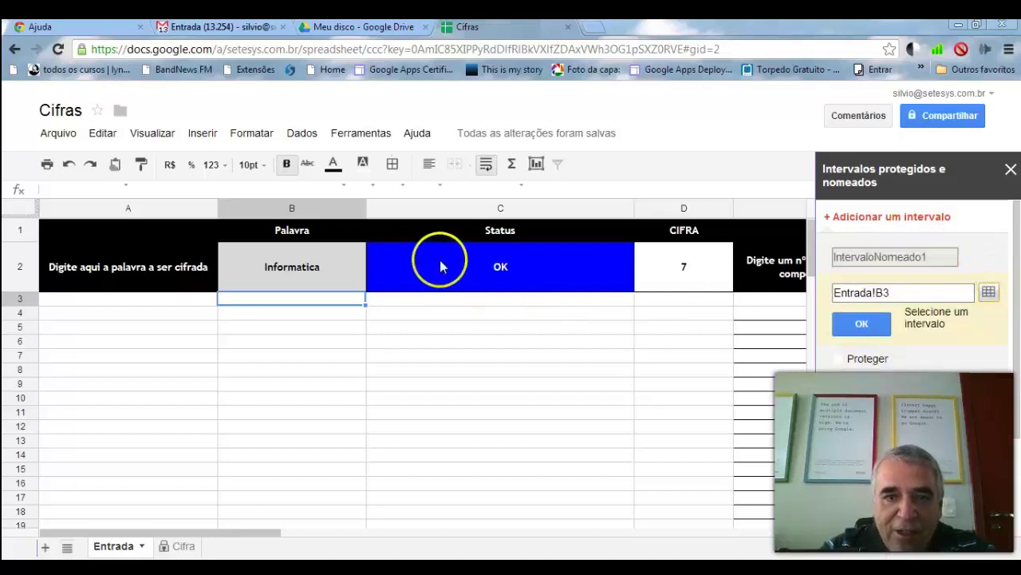
click(479, 266)
drag(592, 270, 692, 258)
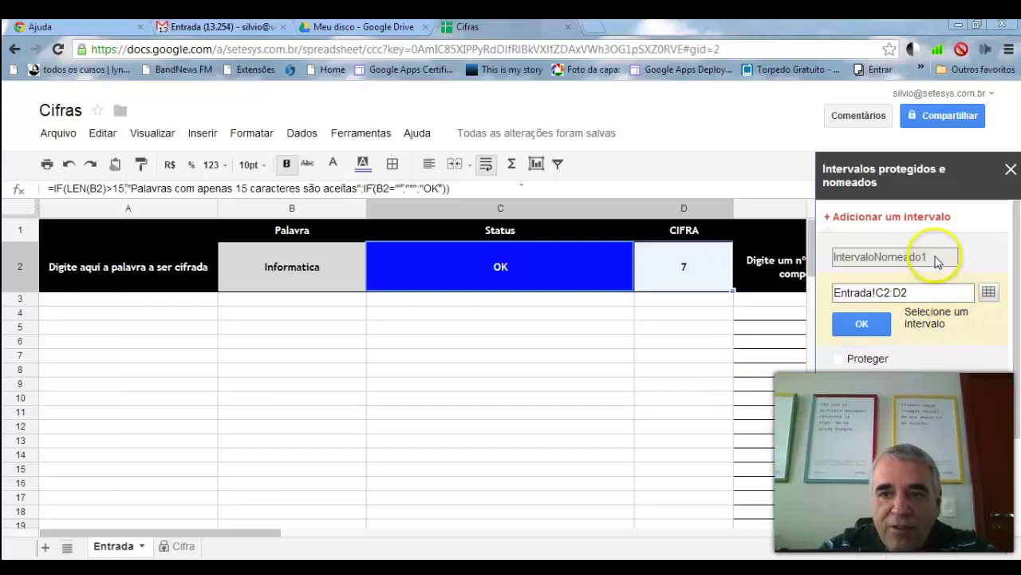
click(933, 222)
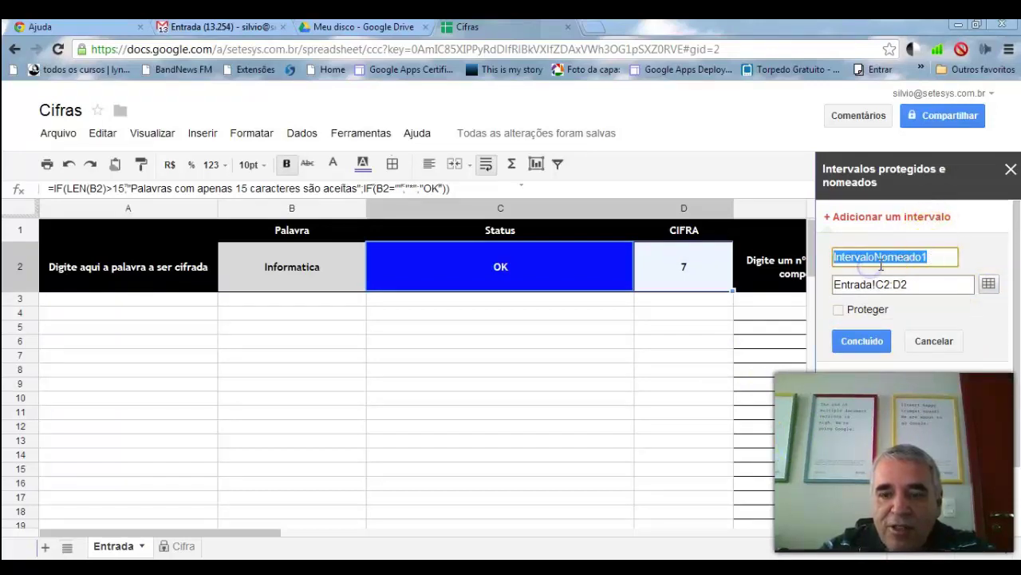
key(BackSpace)
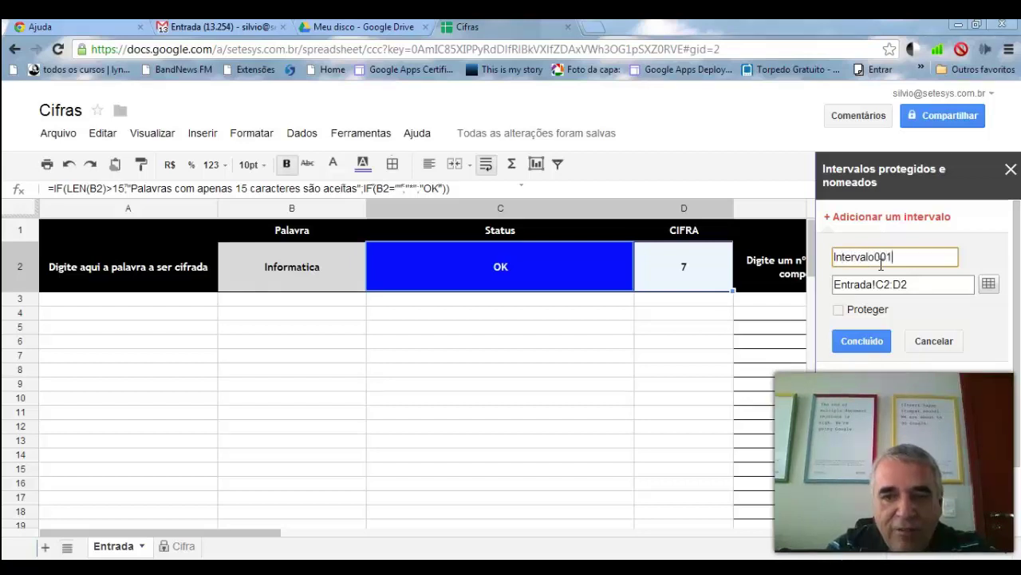
click(842, 310)
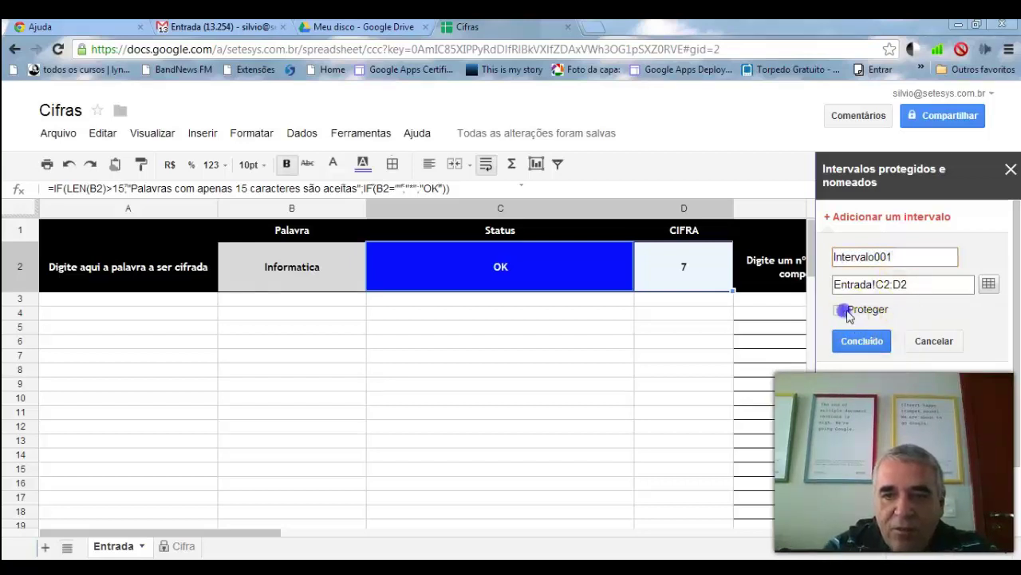
click(856, 341)
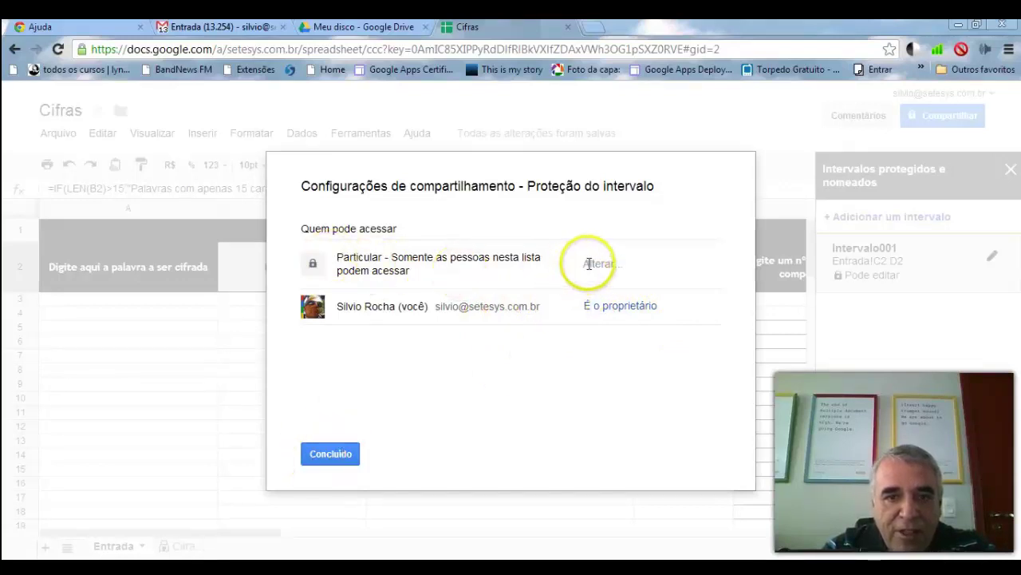
- Share Cifras as editor with the collaborator's address, accepting the outside-organization warning
click(344, 455)
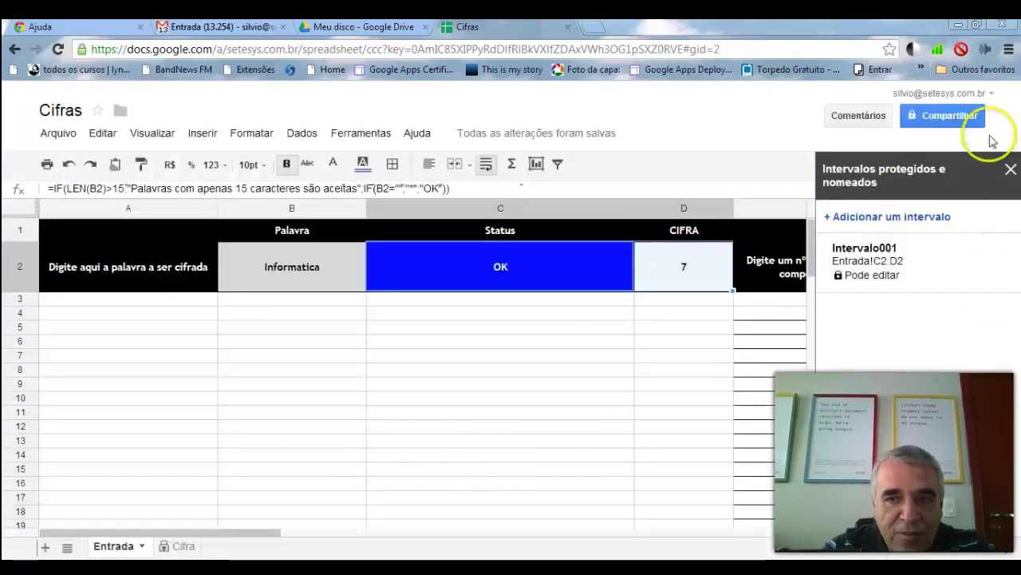
click(960, 118)
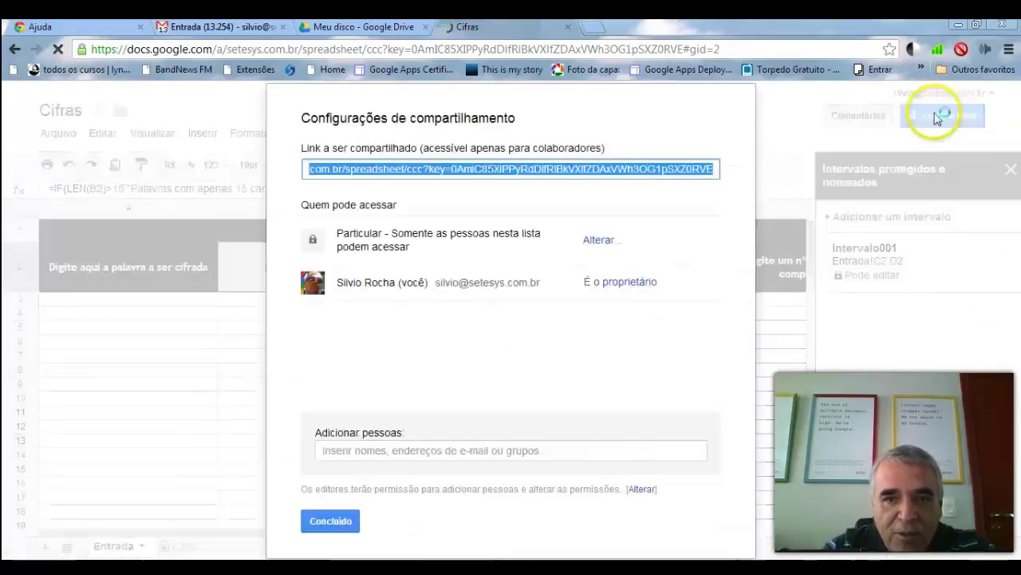
click(396, 453)
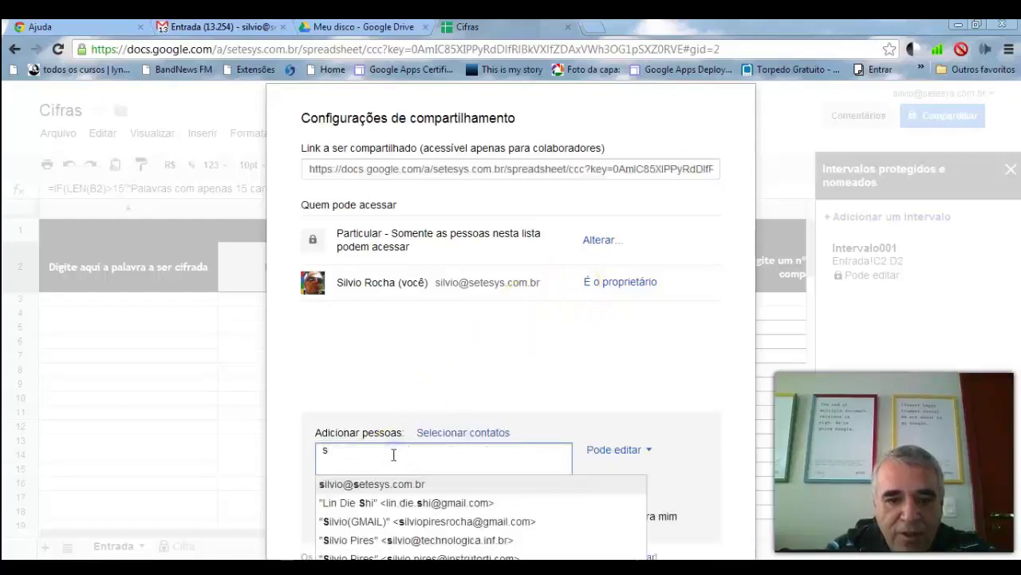
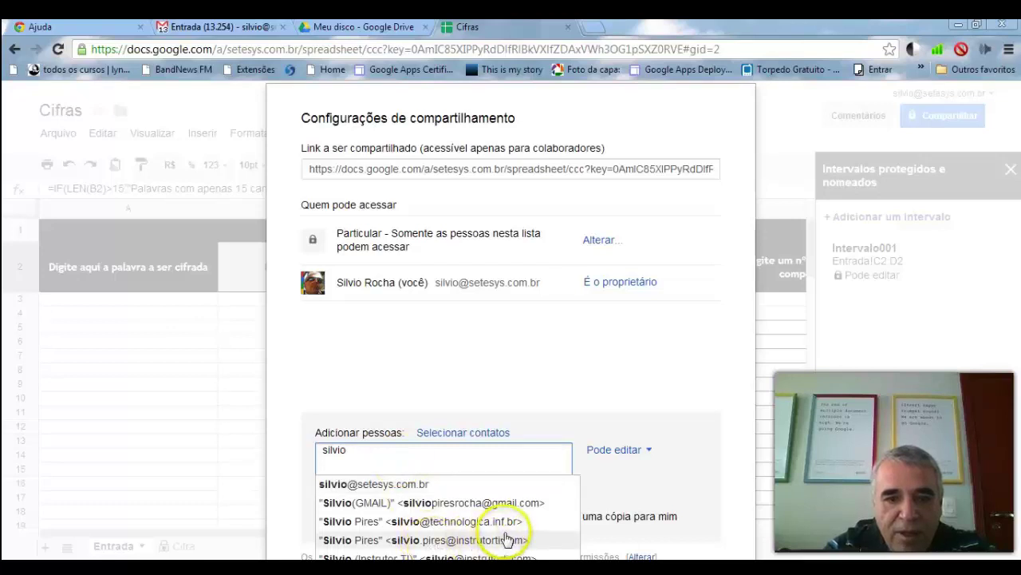
click(496, 555)
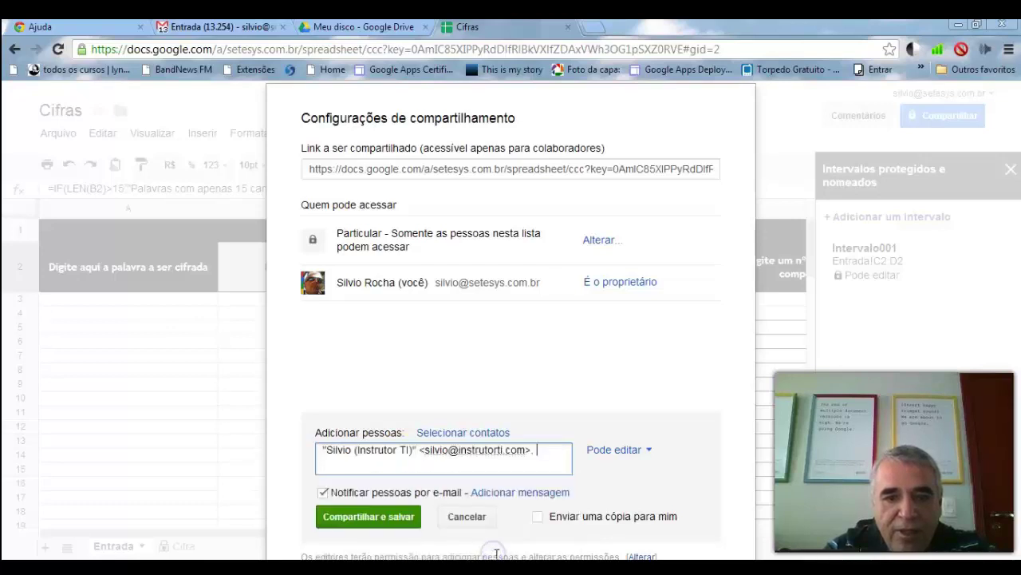
click(399, 517)
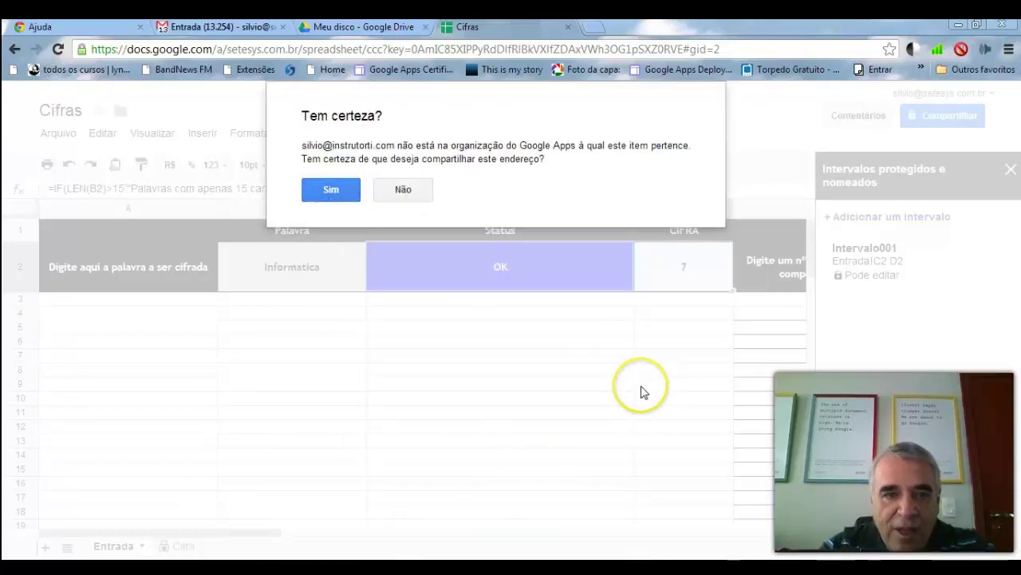
click(343, 194)
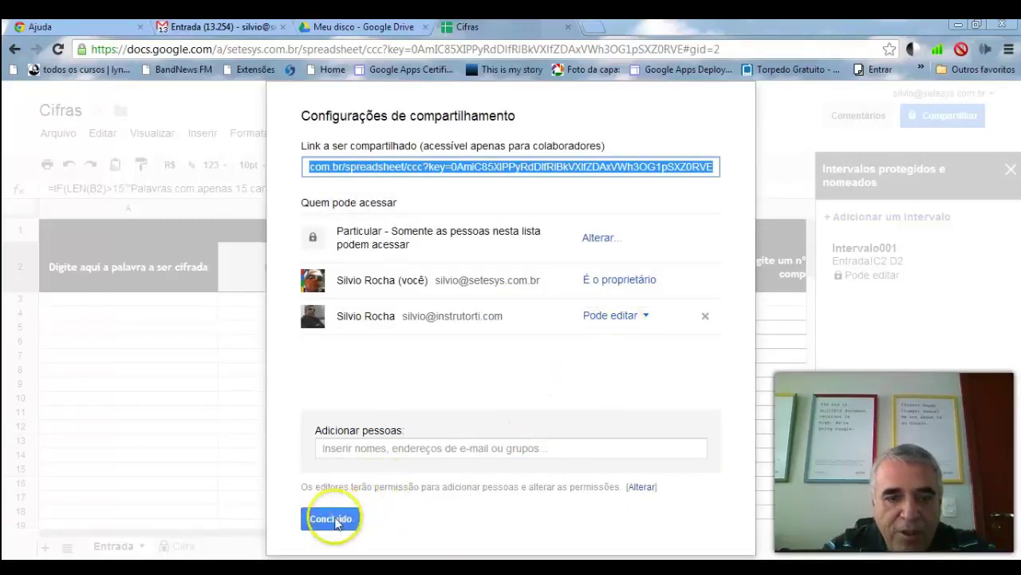
click(330, 518)
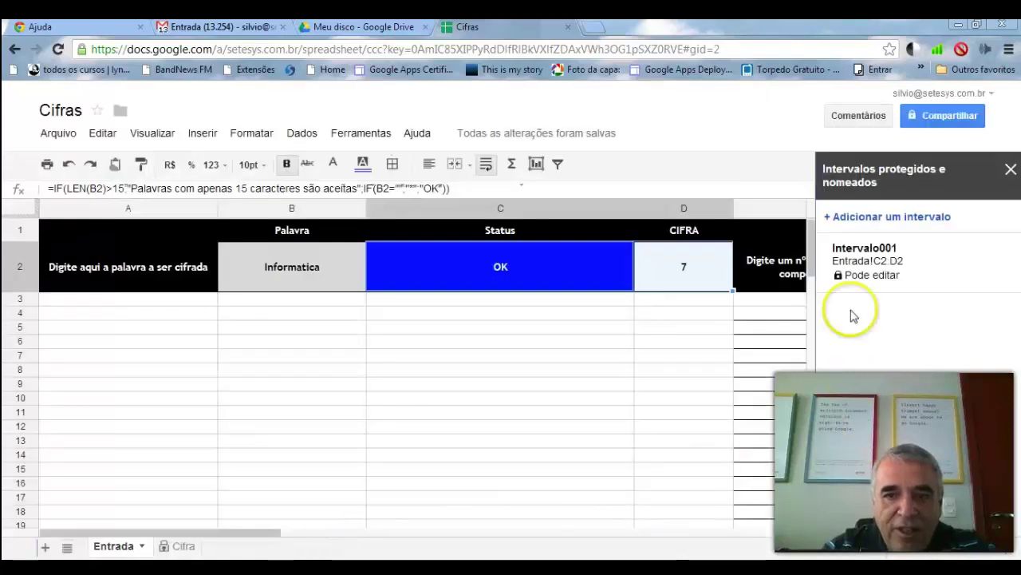
- Give the collaborator 'Pode visualizar' access on Intervalo001 and save, confirming the outside-address prompt
mouse_move(873, 258)
click(982, 255)
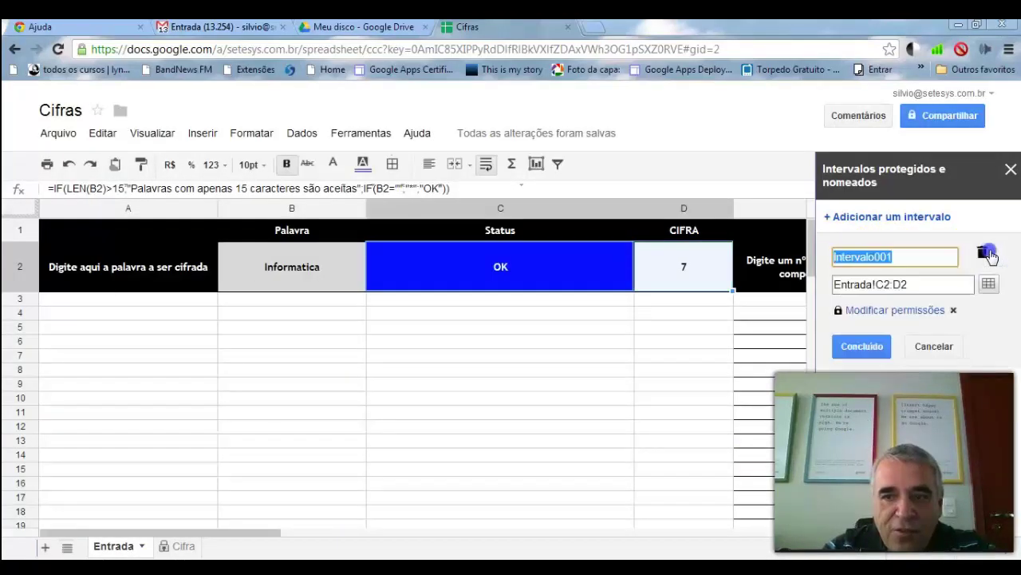
click(883, 355)
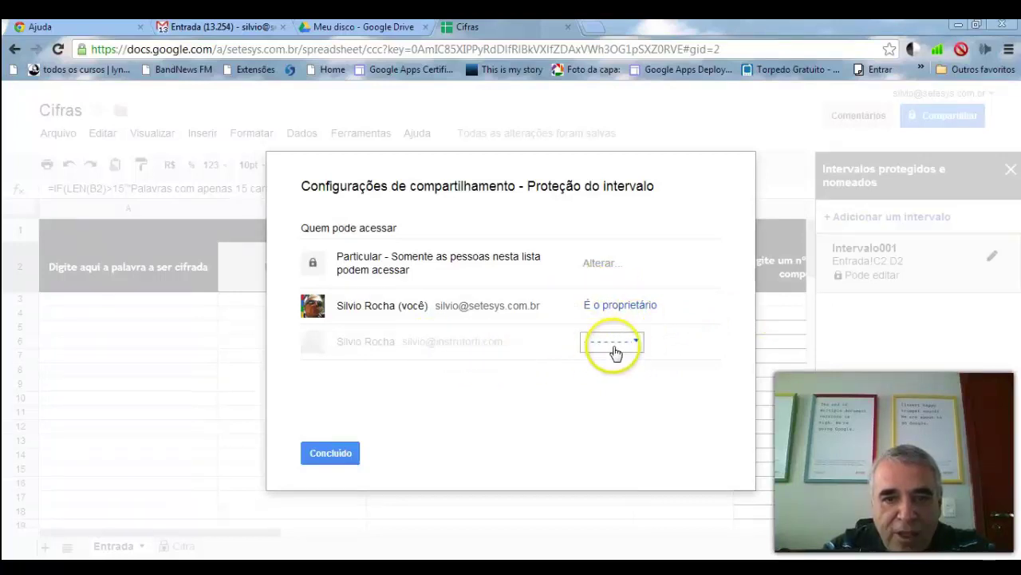
click(637, 343)
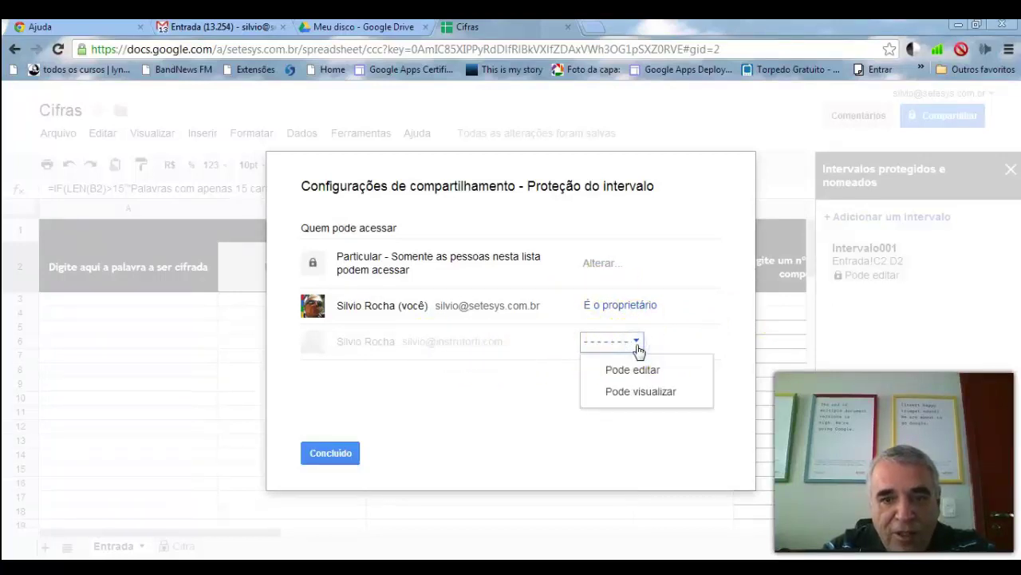
click(651, 390)
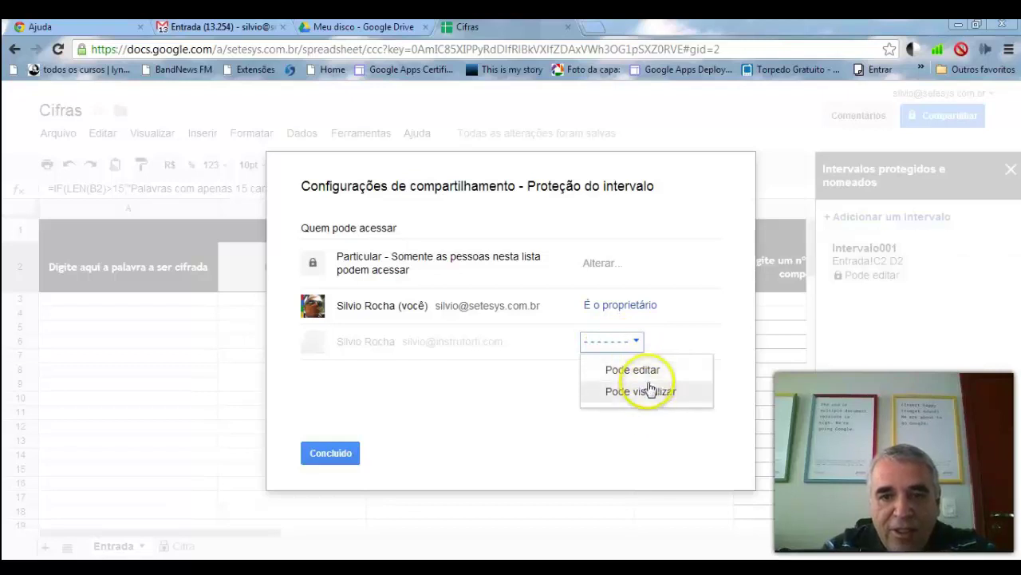
click(662, 393)
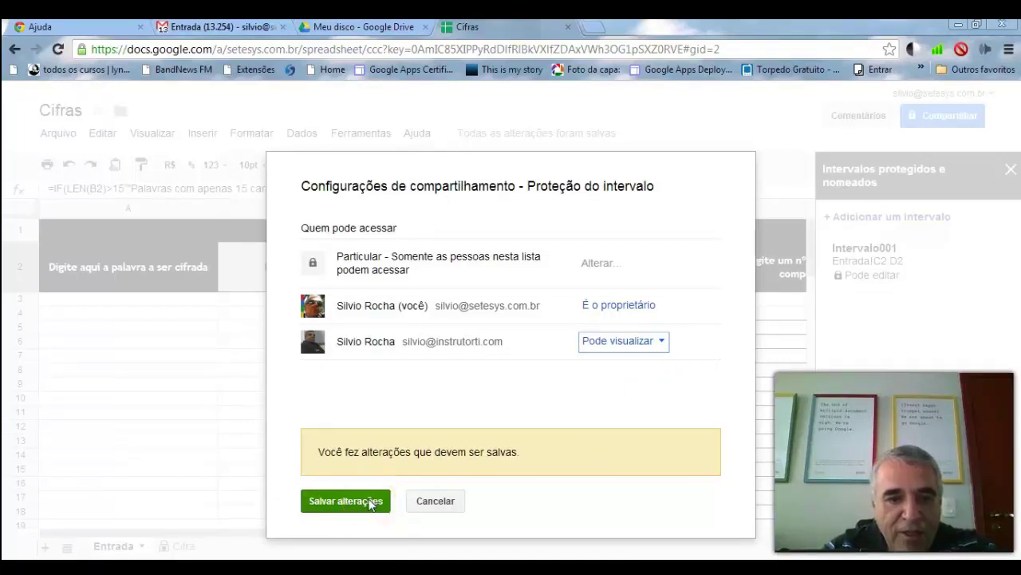
click(369, 502)
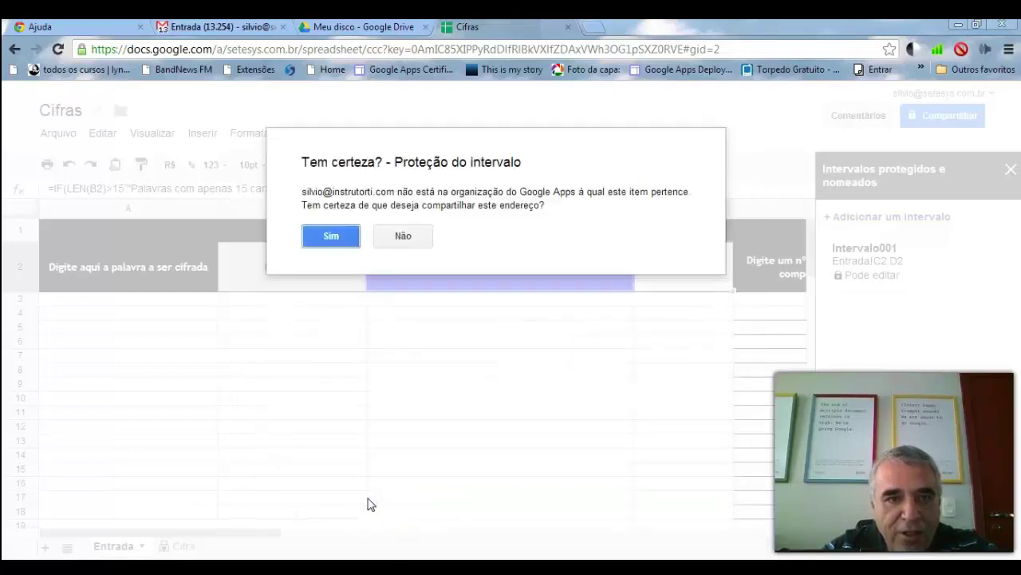
click(312, 241)
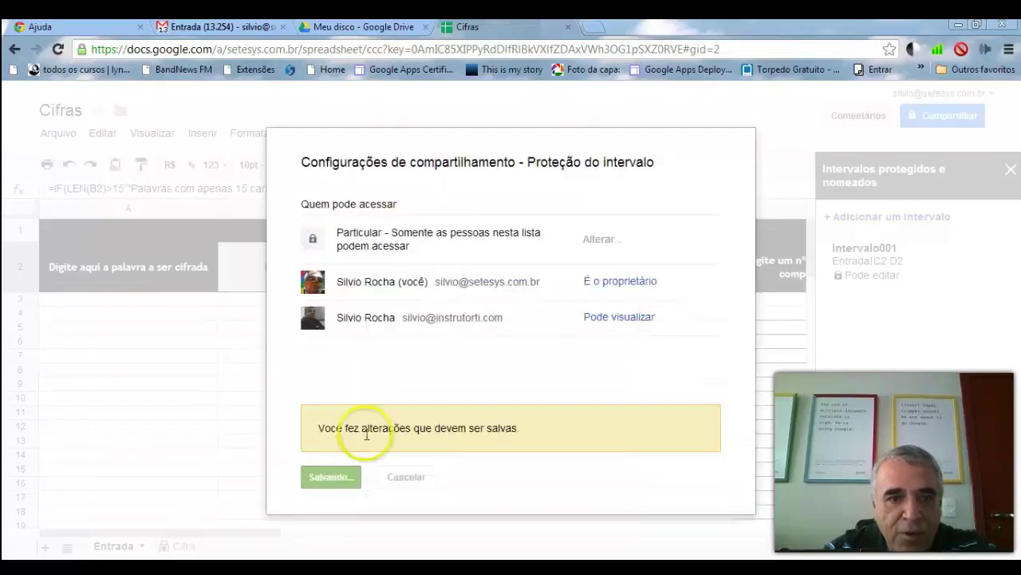
click(324, 424)
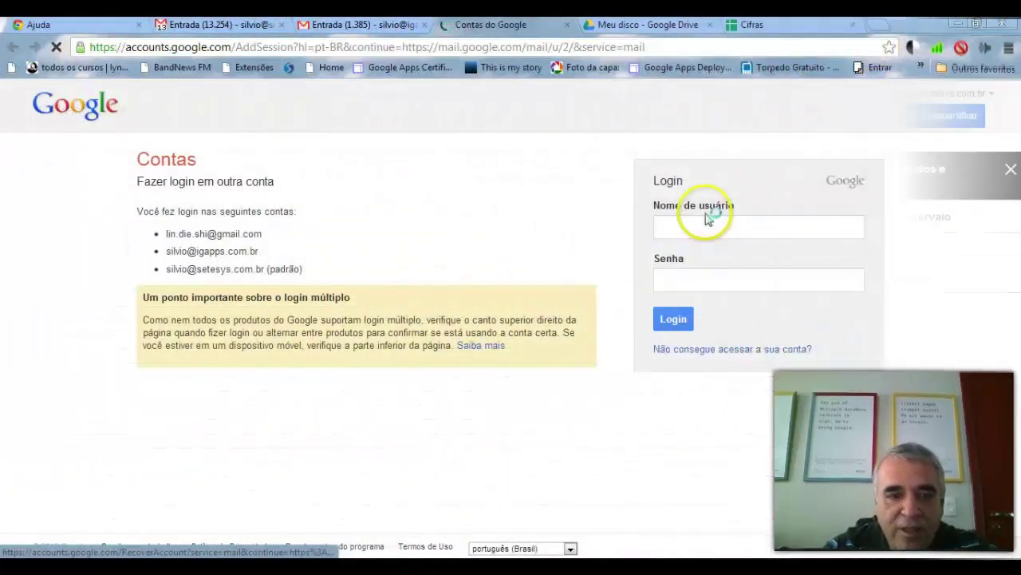
- Add the collaborator's account by entering its address and password, opening its Gmail inbox
click(707, 220)
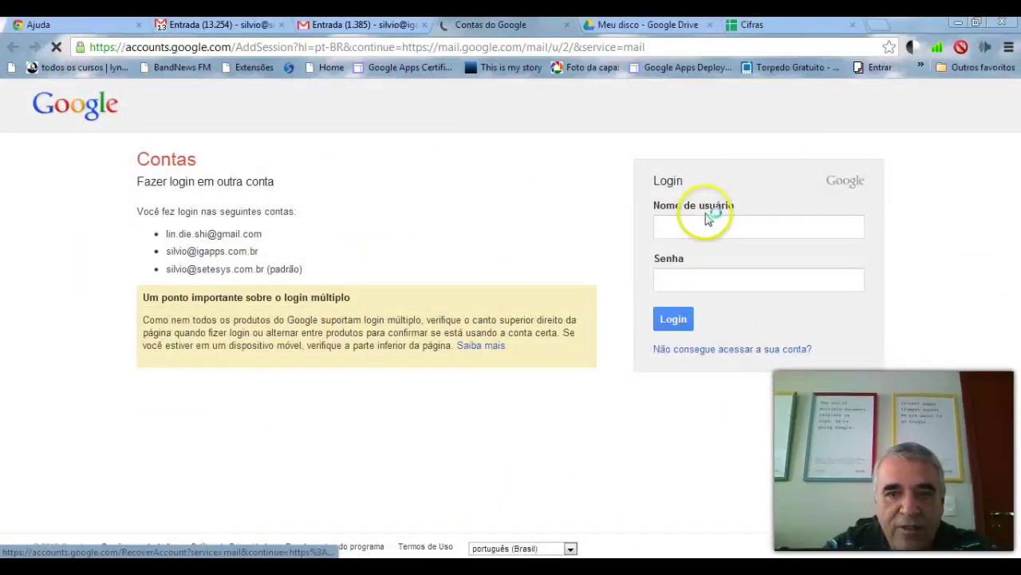
click(703, 229)
click(728, 271)
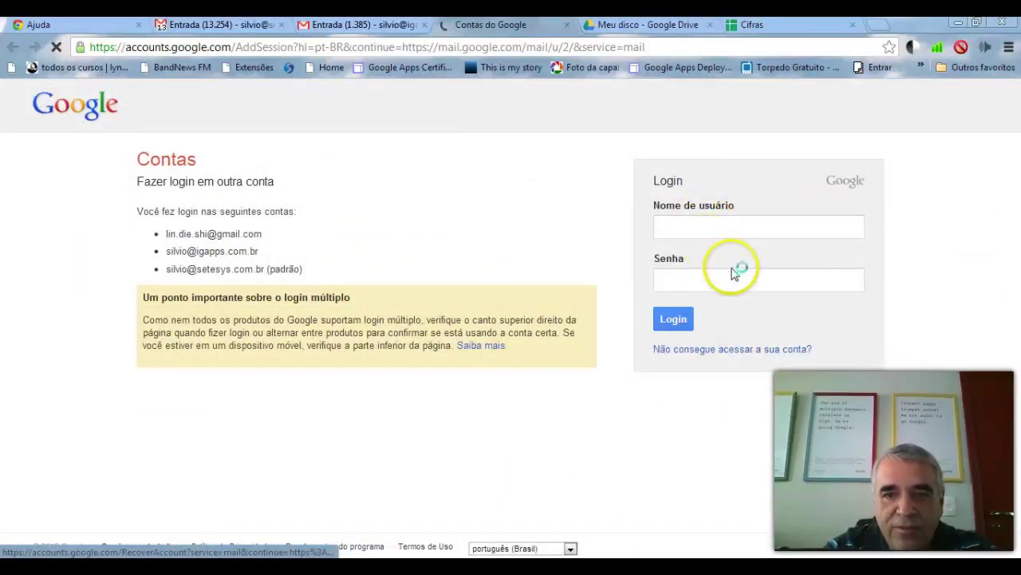
click(698, 230)
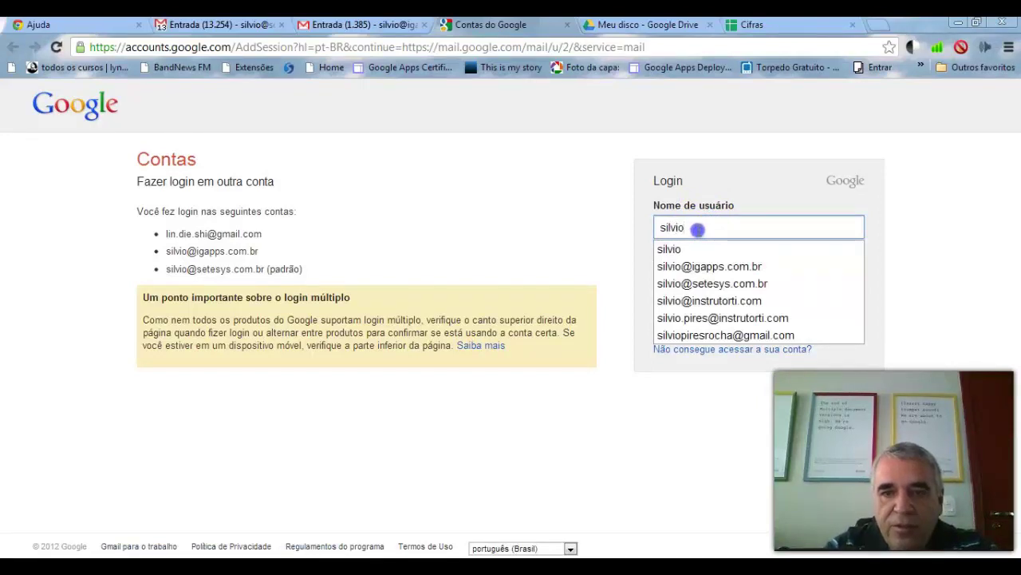
click(710, 301)
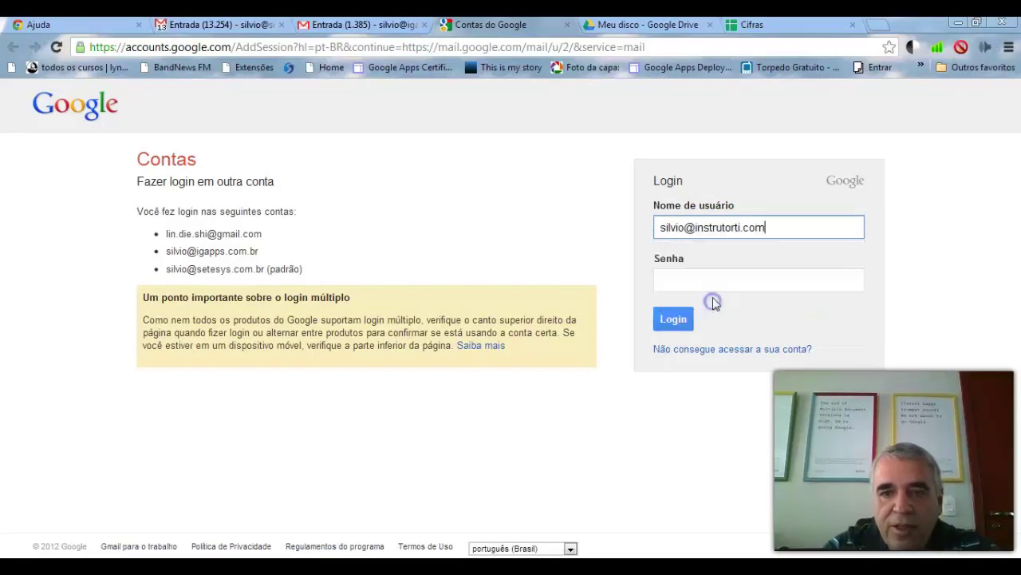
click(695, 279)
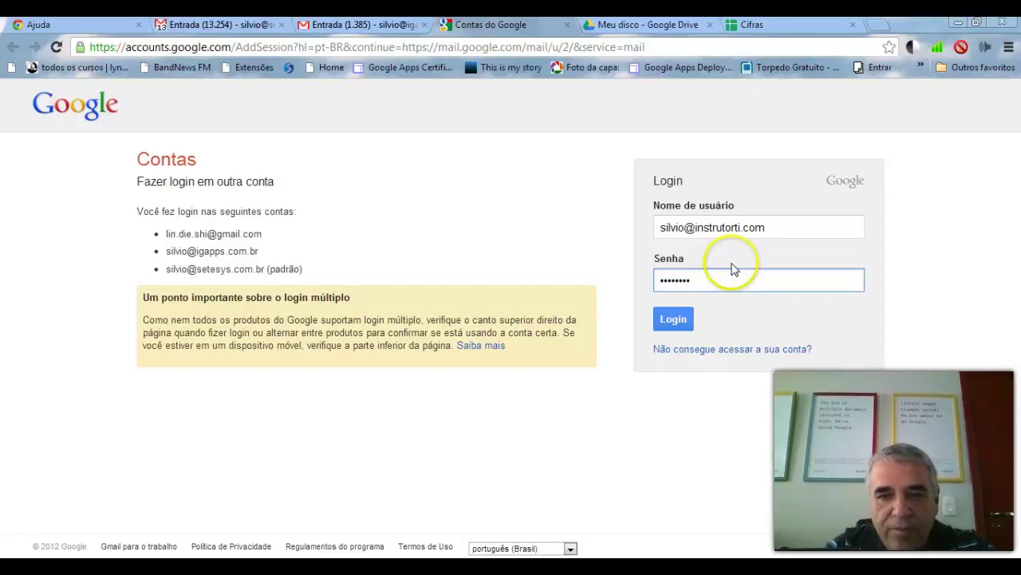
click(677, 319)
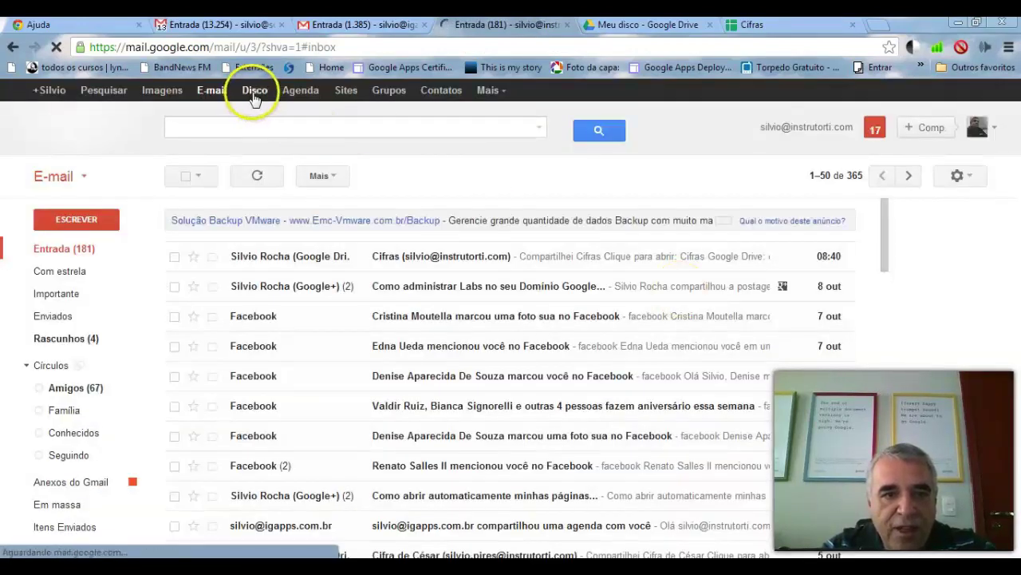
- Switch from the collaborator's Gmail to Drive and open the shared Cifras file
click(254, 93)
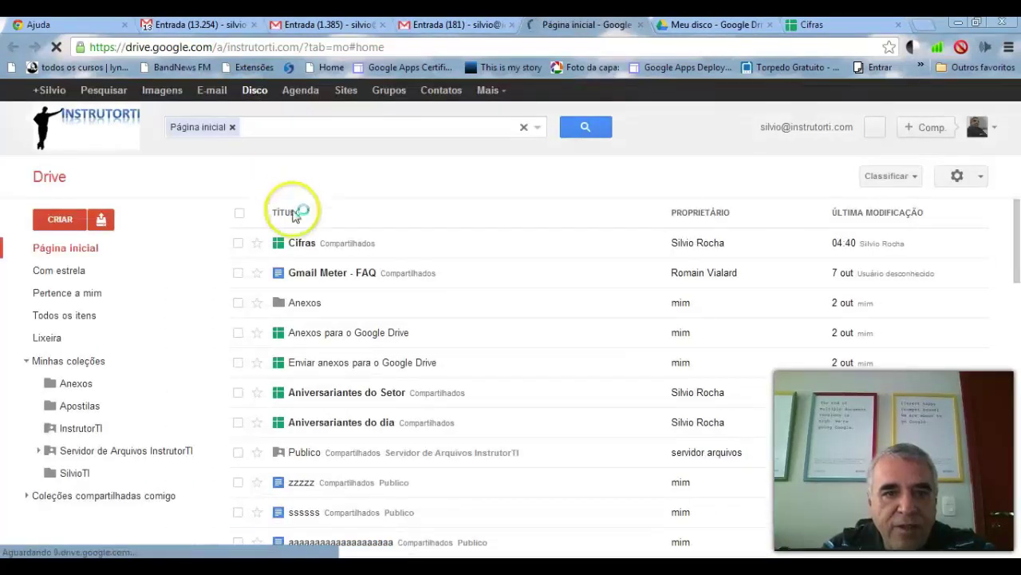
click(304, 249)
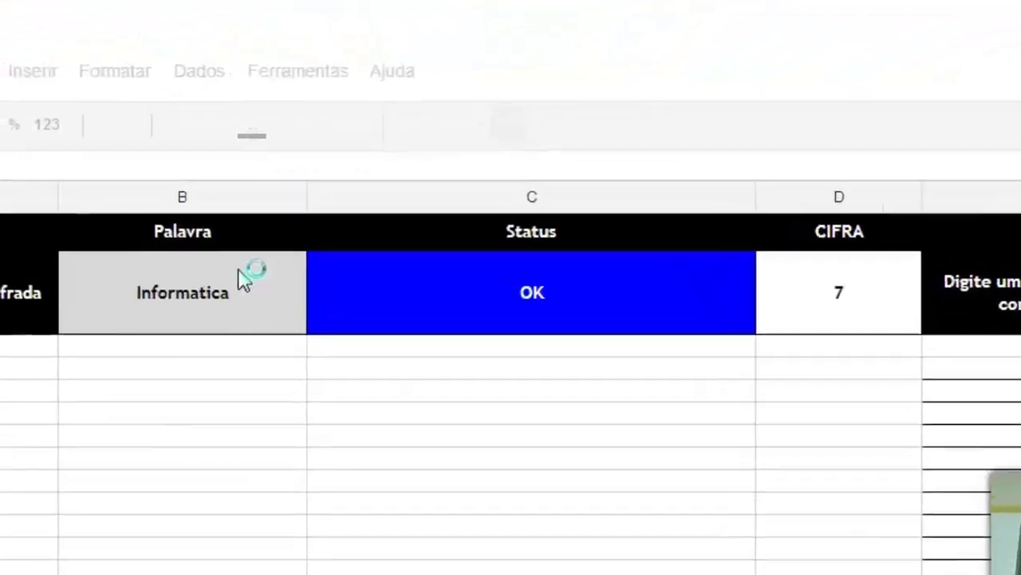
- Confirm protected cells C2 and D2 reject edits, dismissing each protection warning
click(368, 287)
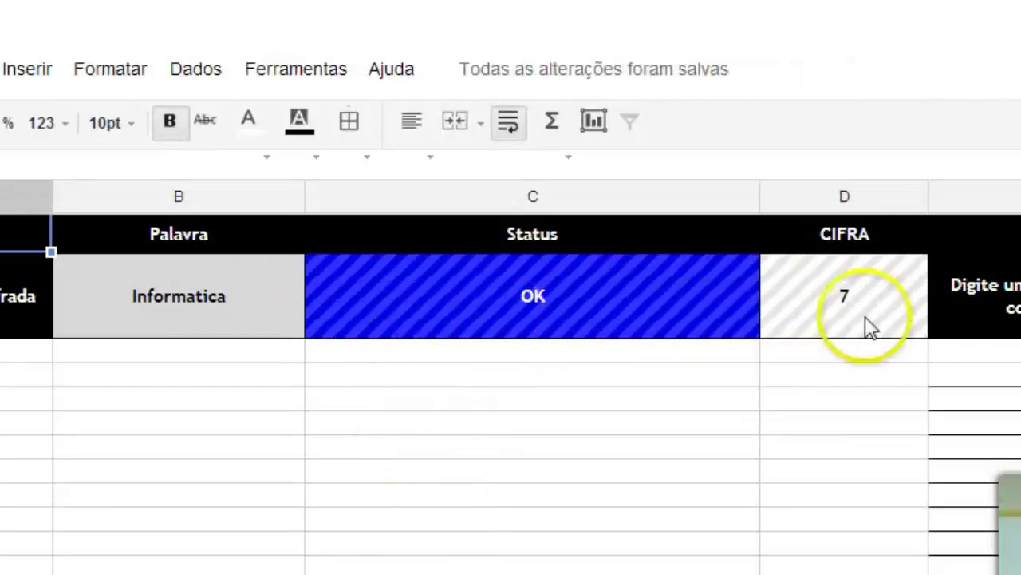
click(489, 315)
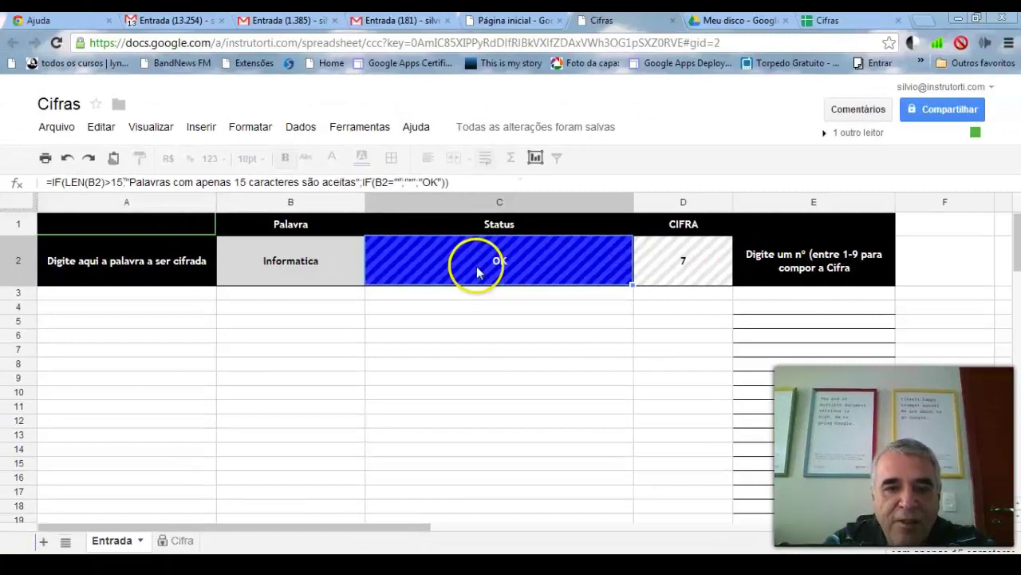
double_click(478, 272)
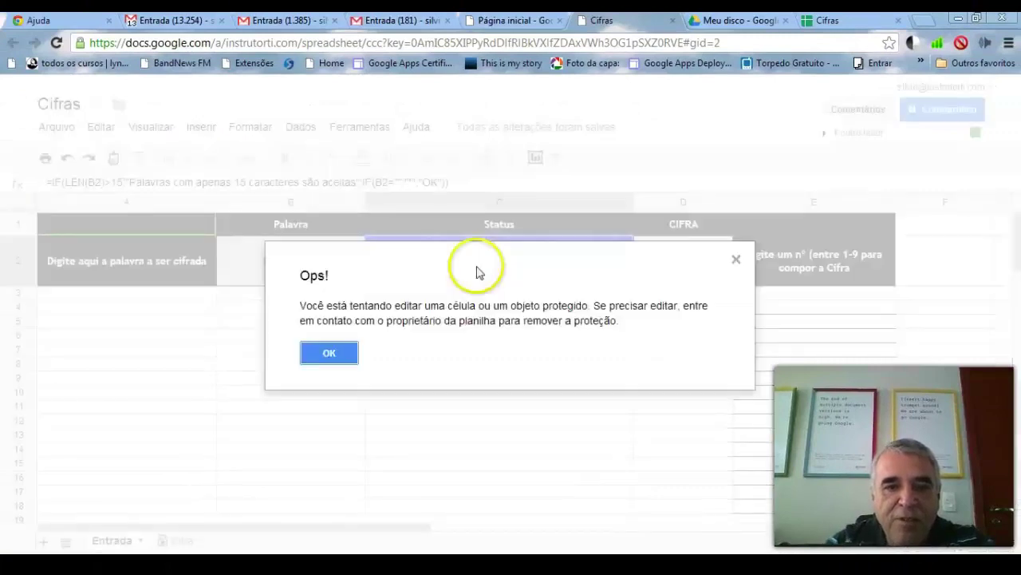
click(328, 352)
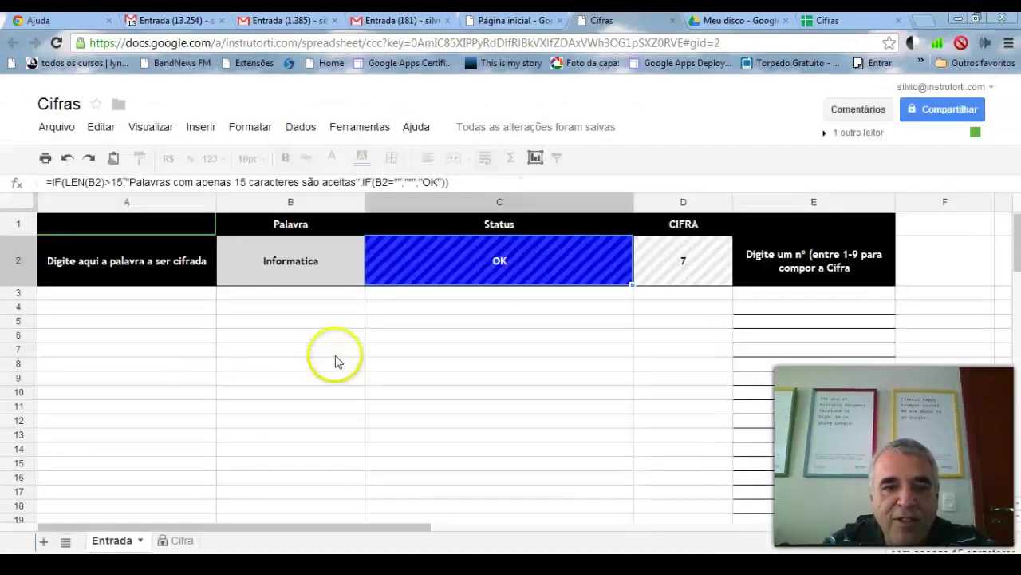
click(655, 271)
double_click(654, 270)
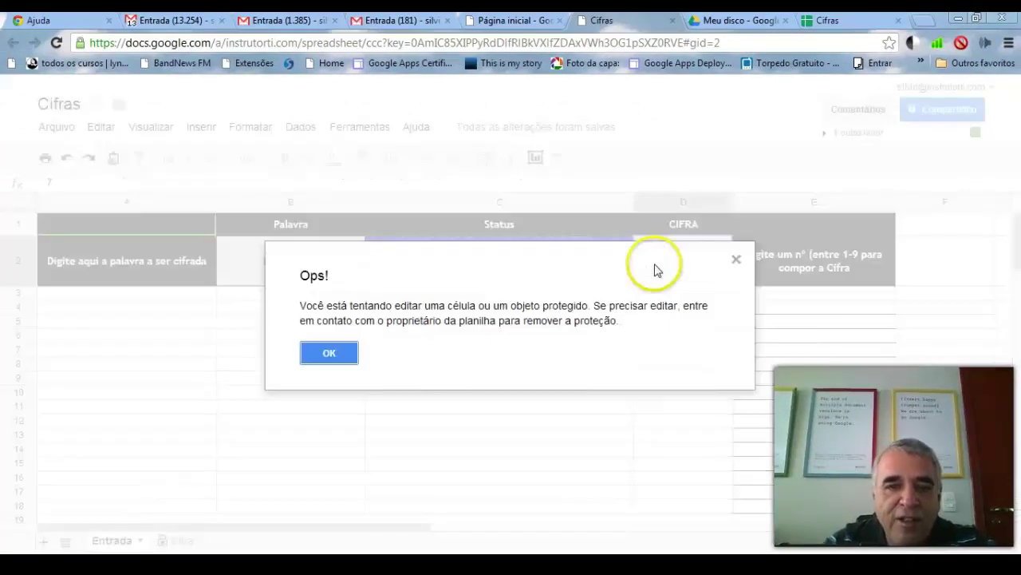
click(327, 351)
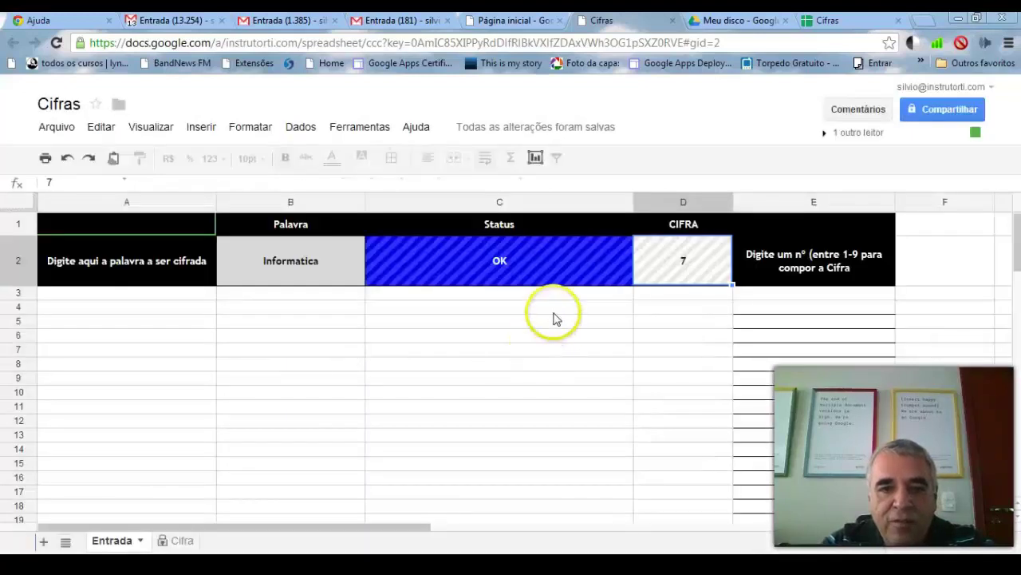
- Change the word in B2 to Pires and view the result on the Cifra sheet
click(326, 281)
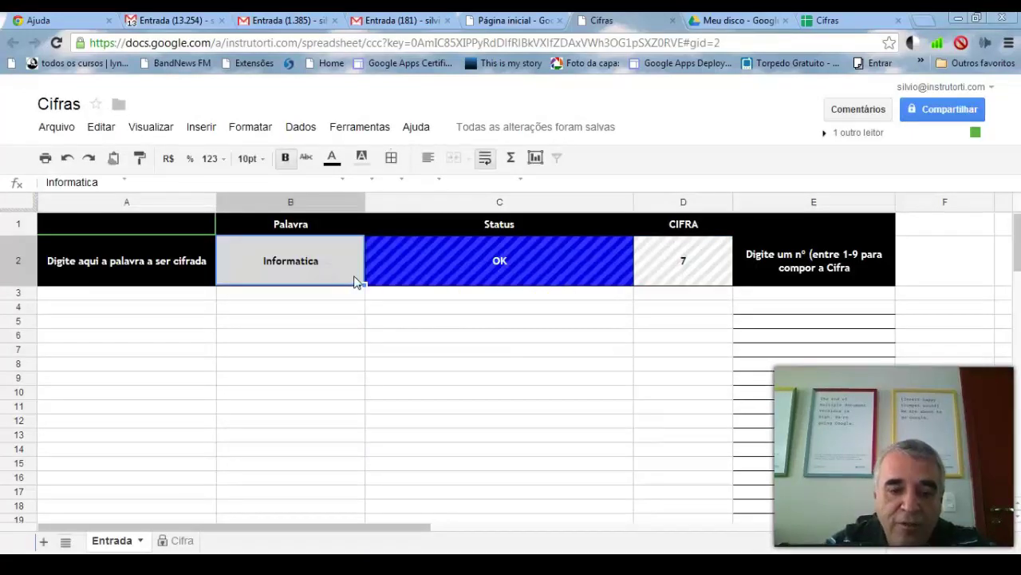
text(Si)
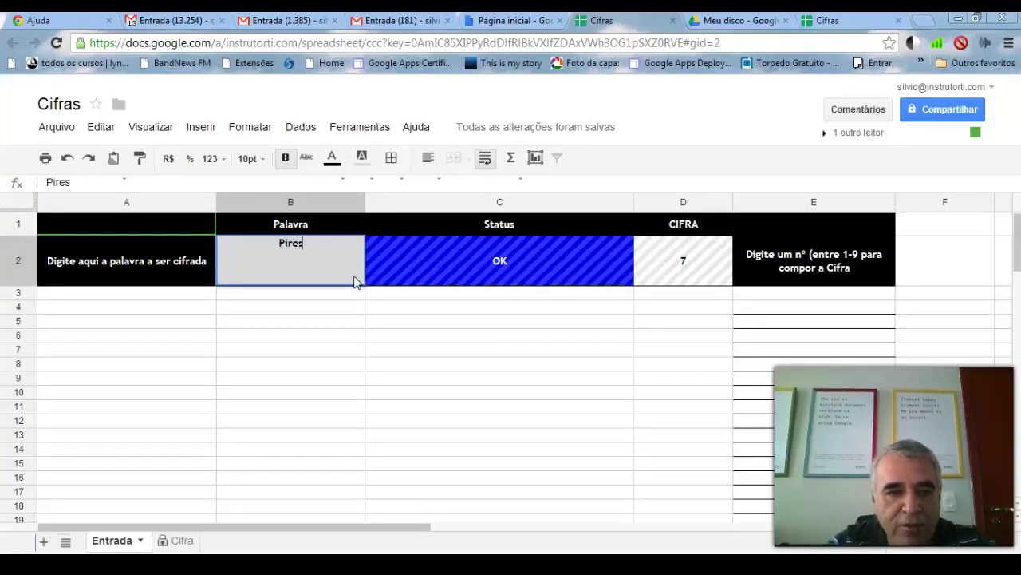
key(Return)
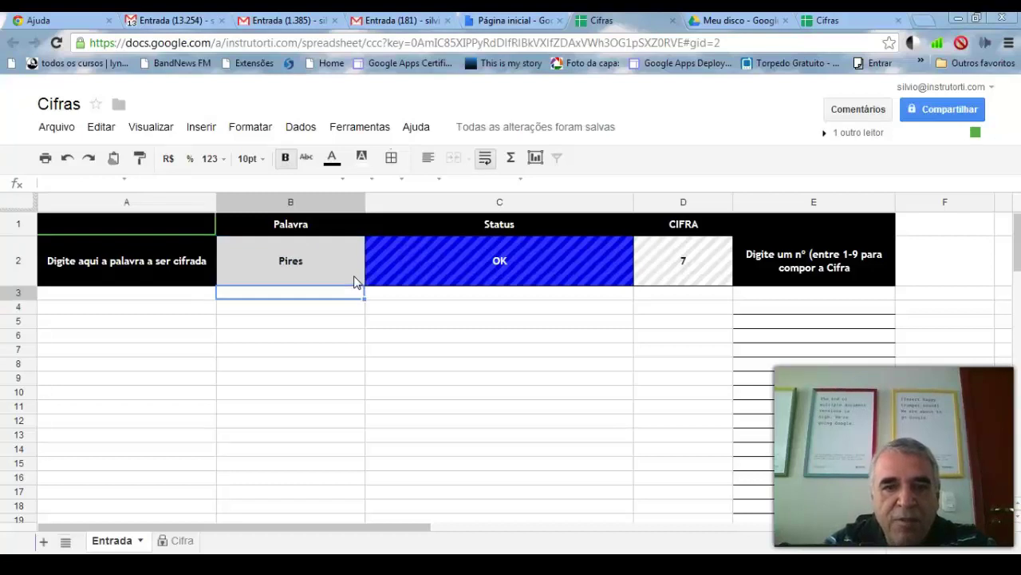
click(182, 540)
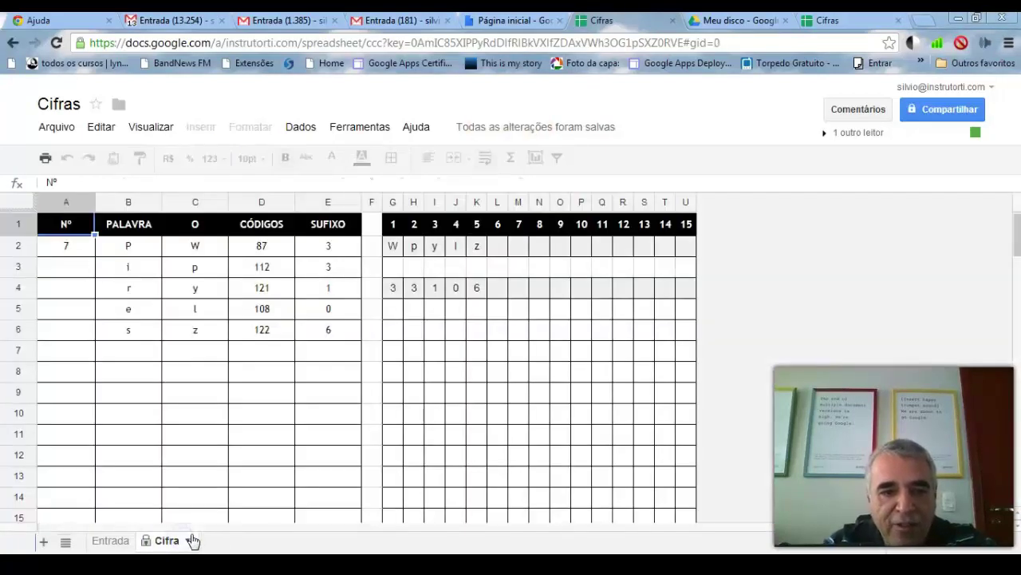
- Inspect the Cifra formulas in B4, L2 and K2, then go back to the Entrada sheet
click(155, 292)
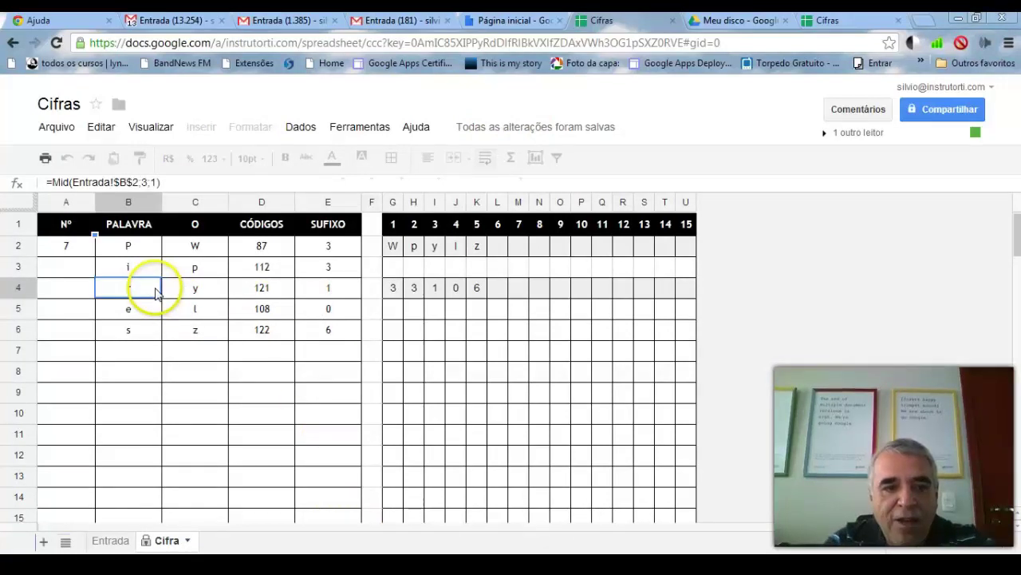
click(496, 254)
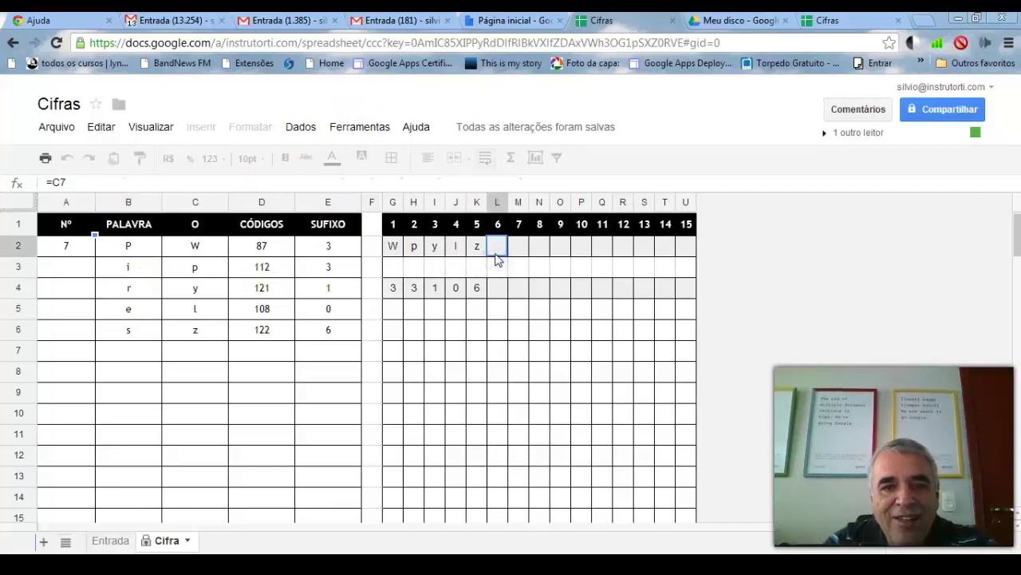
click(472, 252)
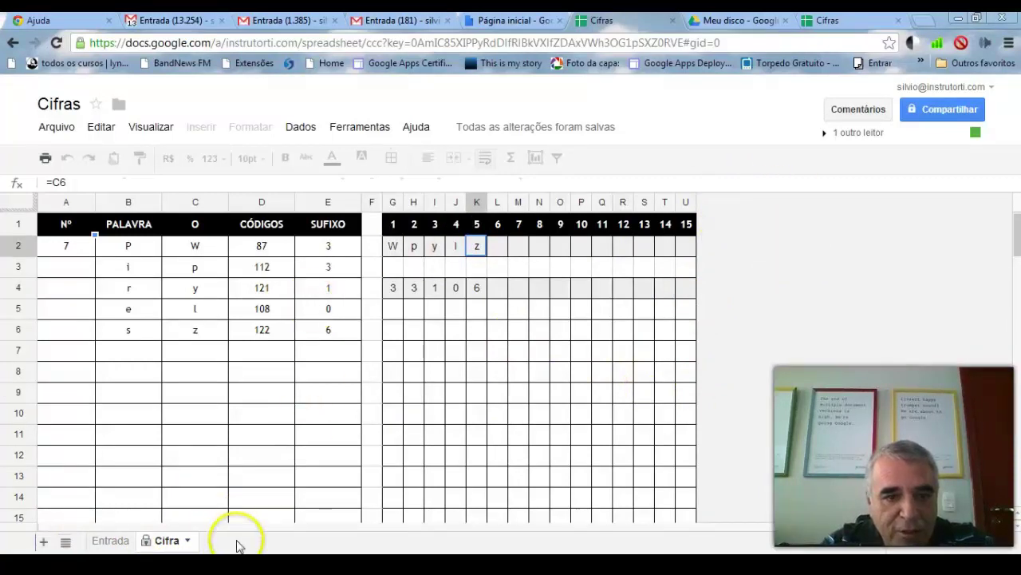
click(110, 541)
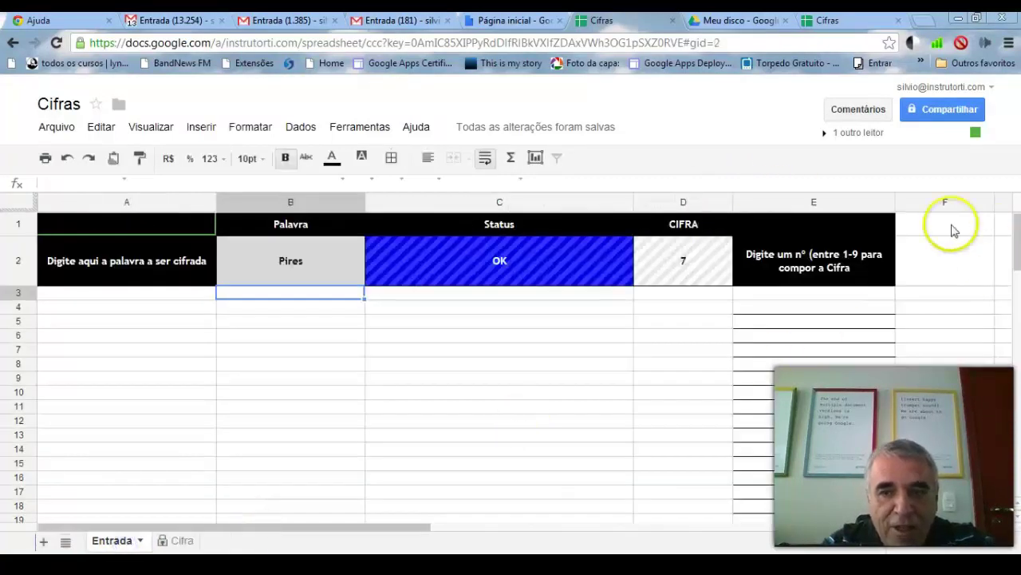